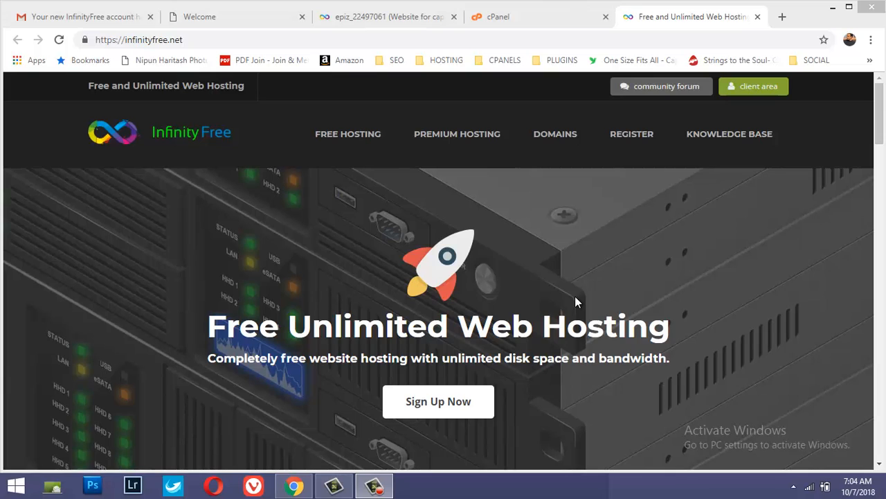
# Open the Addon Domains section of the InfinityFree control panel and review the listed addon domains and required name servers
pyautogui.click(251, 23)
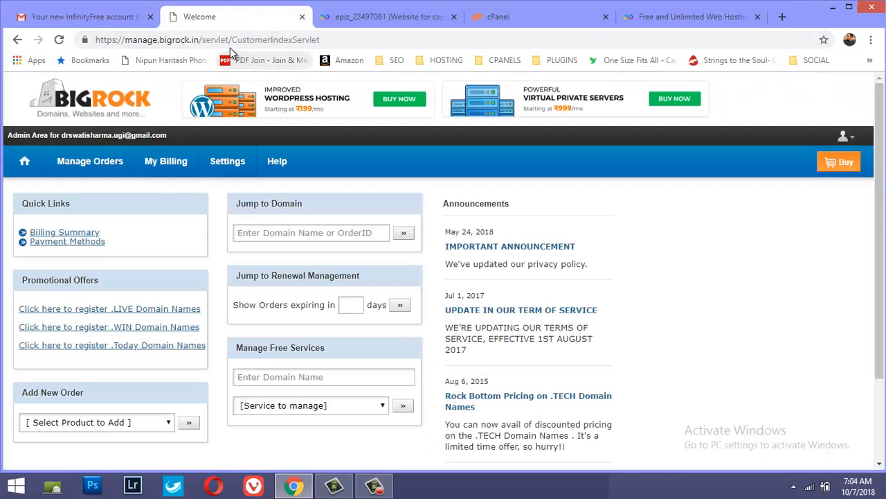
pyautogui.click(349, 18)
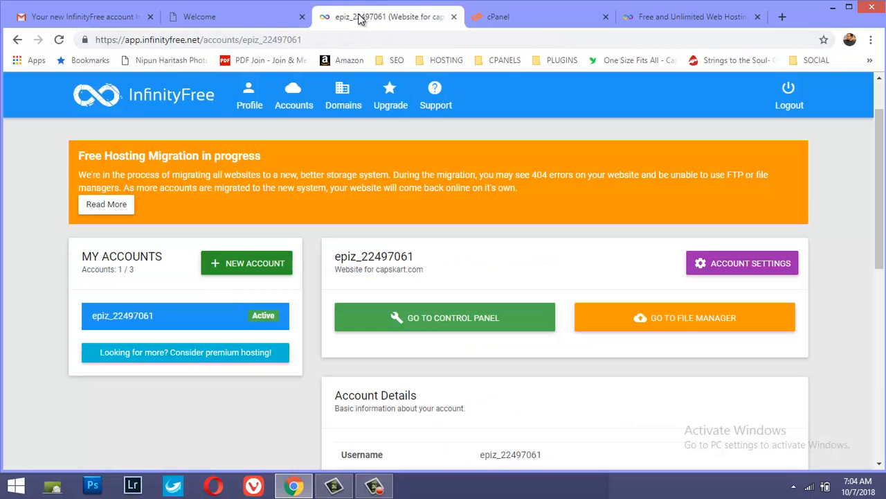
pyautogui.hotkey('ctrl', 'Tab')
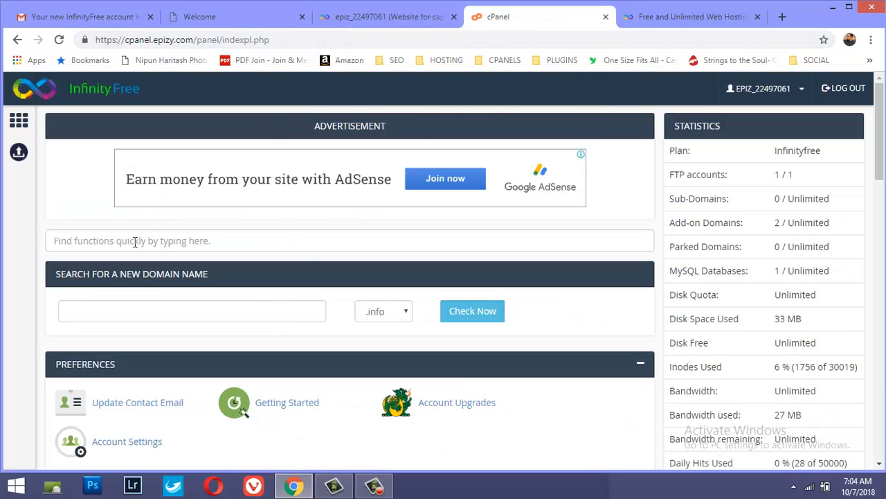
pyautogui.scroll(-12, 134, 242)
pyautogui.scroll(2, 134, 243)
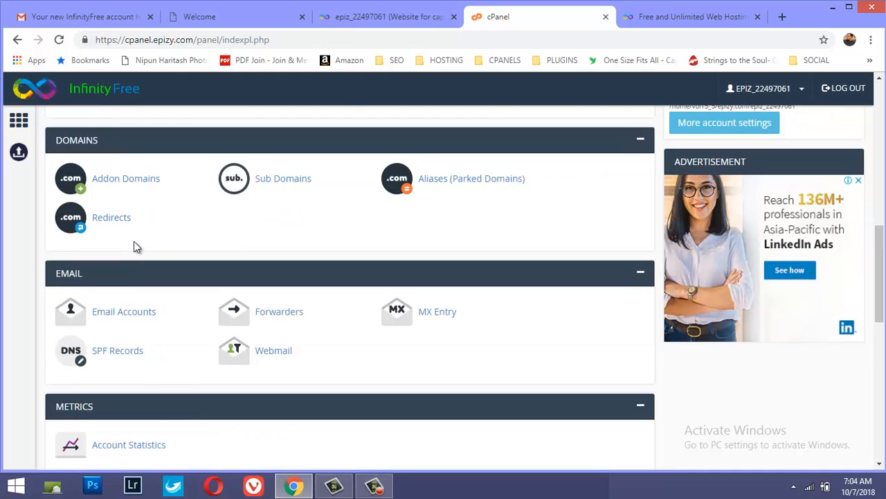
pyautogui.click(115, 179)
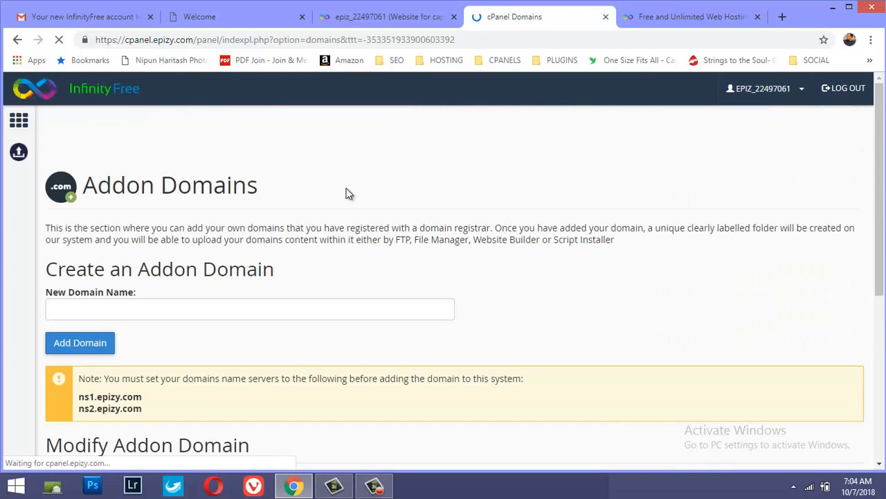
pyautogui.scroll(-3, 347, 188)
pyautogui.scroll(-2, 347, 190)
pyautogui.scroll(1, 346, 194)
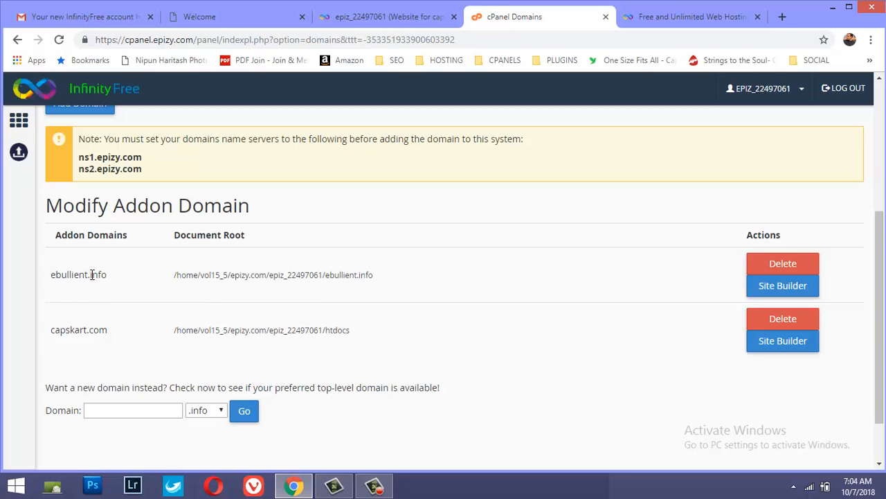
pyautogui.scroll(4, 379, 284)
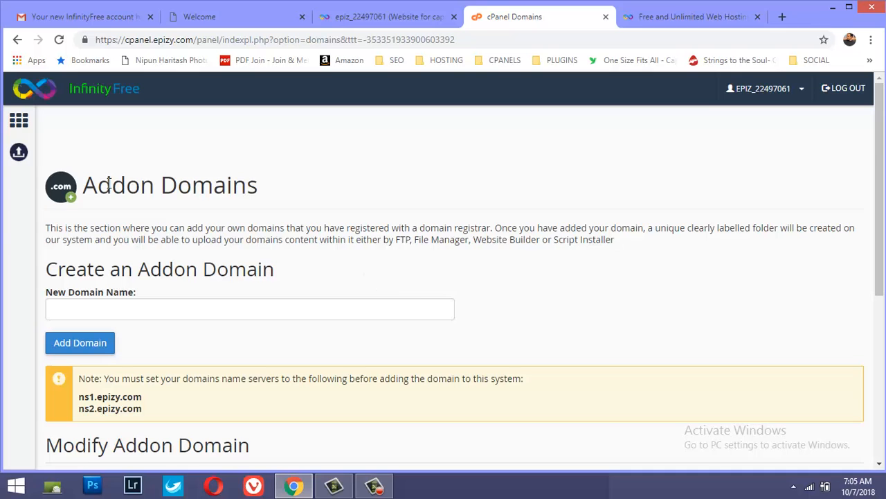
pyautogui.scroll(-3, 305, 269)
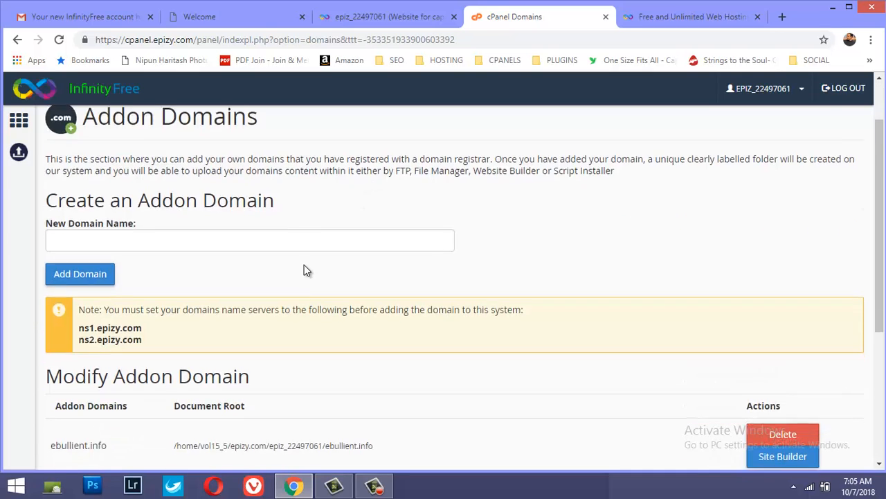
pyautogui.scroll(3, 161, 330)
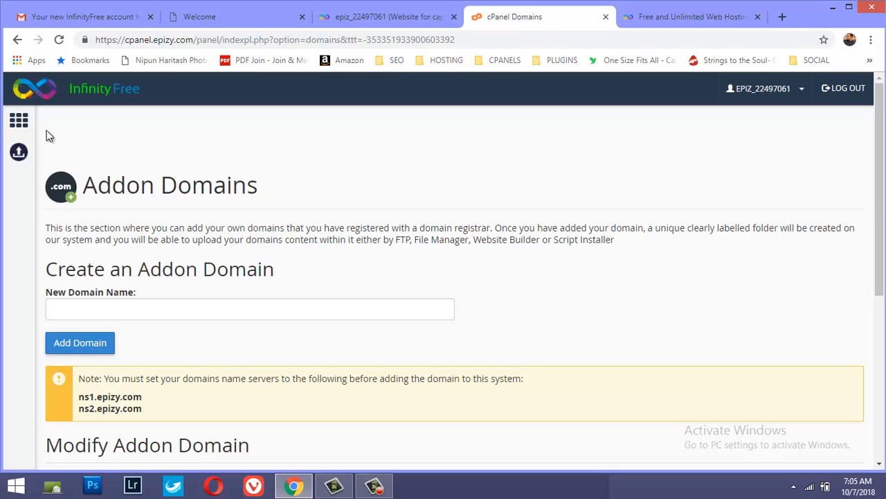
# Return to the control panel's home page and open the Softaculous Apps Installer
pyautogui.click(18, 121)
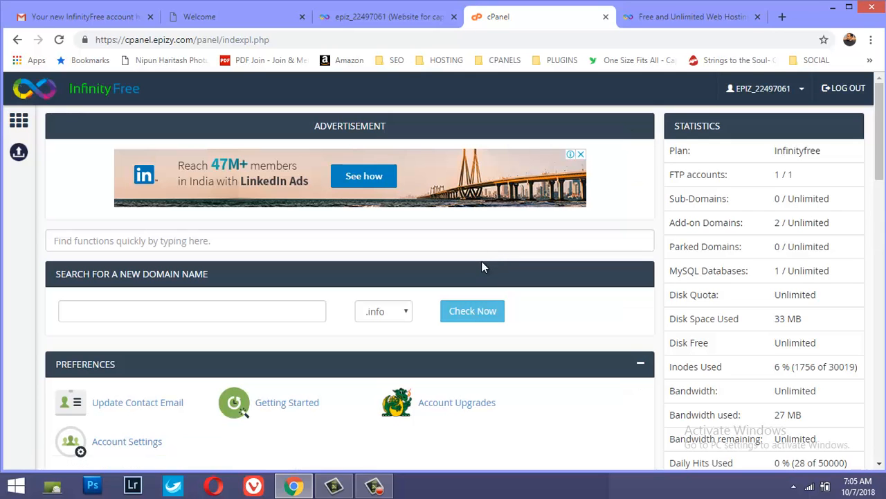
pyautogui.scroll(-4, 477, 261)
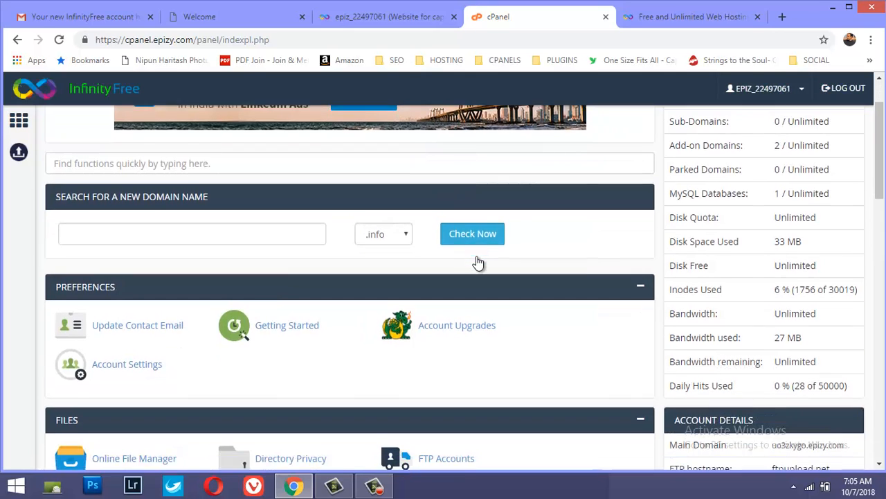
pyautogui.scroll(-5, 476, 261)
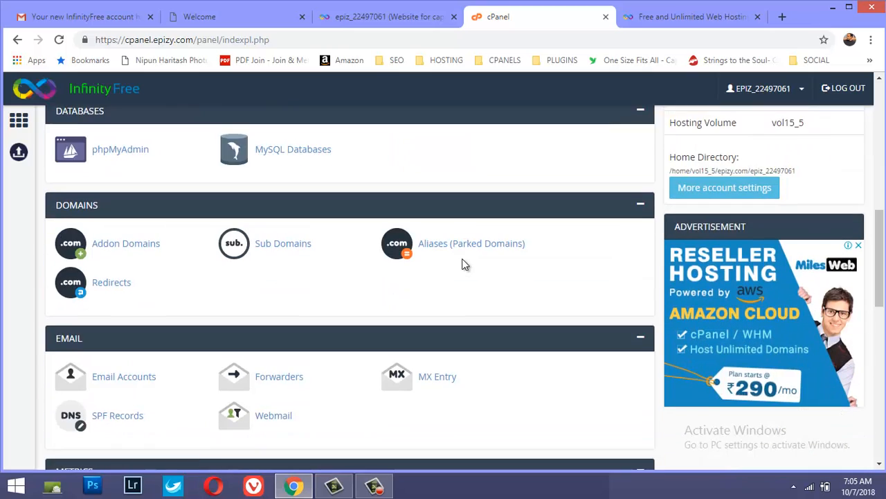
pyautogui.scroll(-5, 462, 258)
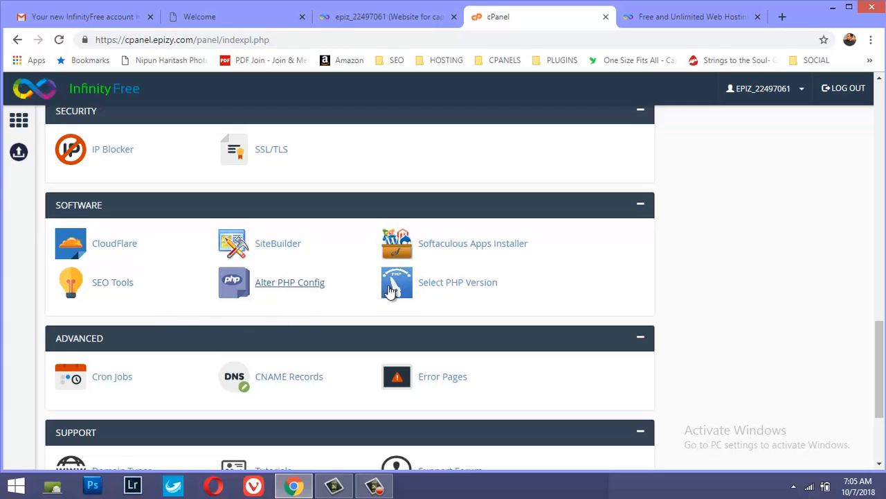
pyautogui.click(456, 244)
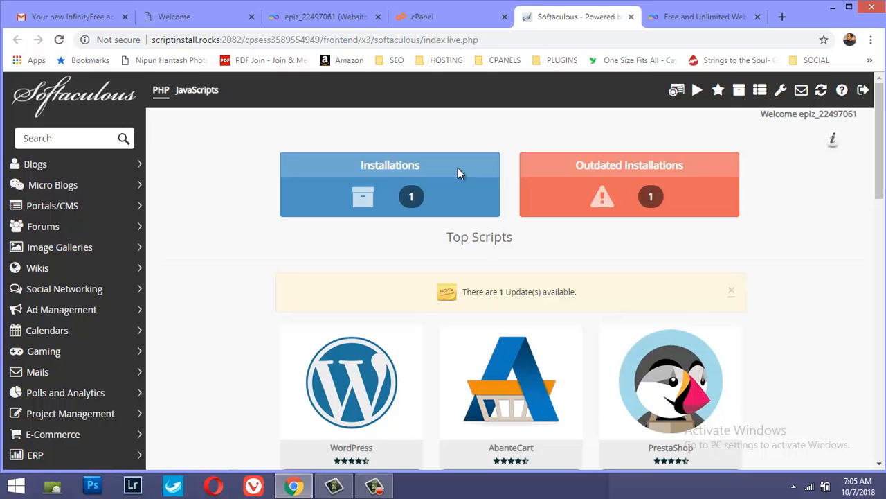
# Look through the top scripts offered in Softaculous, including the WordPress entry
pyautogui.scroll(-2, 402, 236)
pyautogui.moveTo(397, 266)
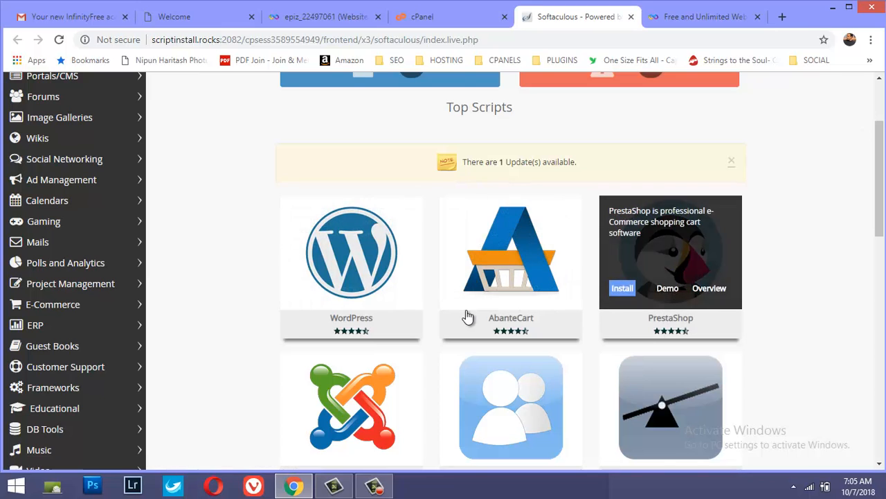
pyautogui.scroll(-2, 412, 316)
pyautogui.moveTo(409, 321)
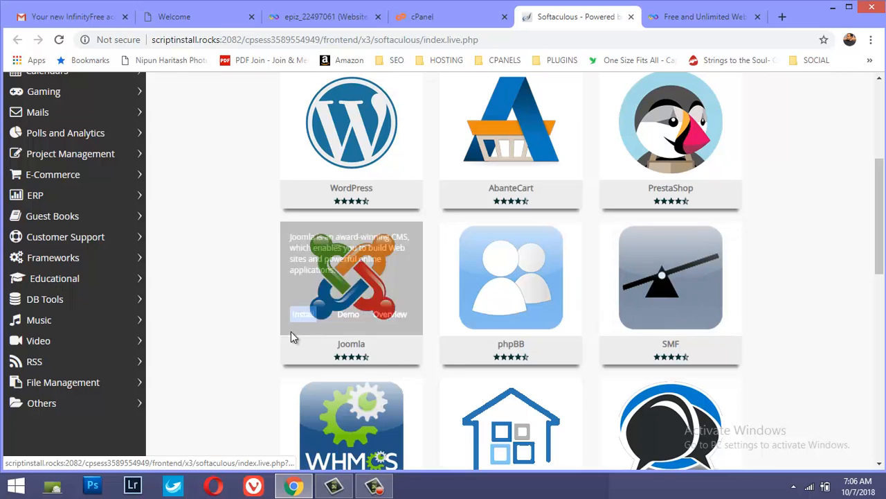
pyautogui.scroll(-3, 465, 376)
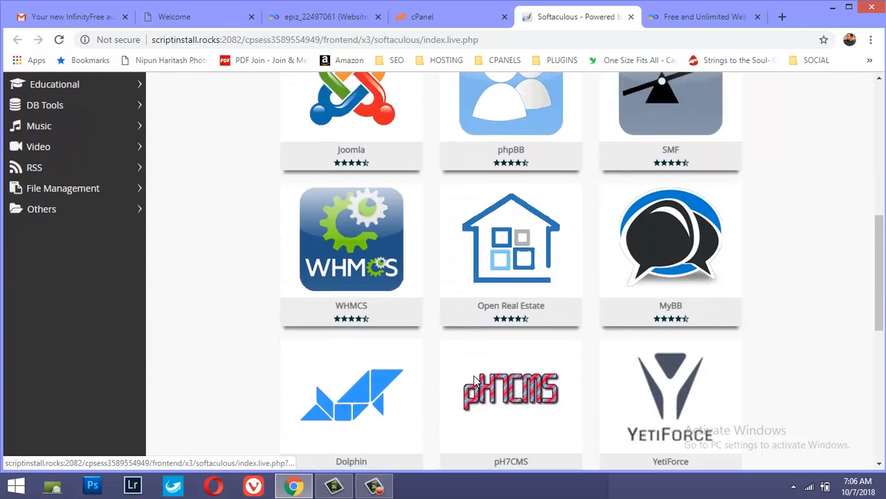
pyautogui.scroll(-4, 473, 379)
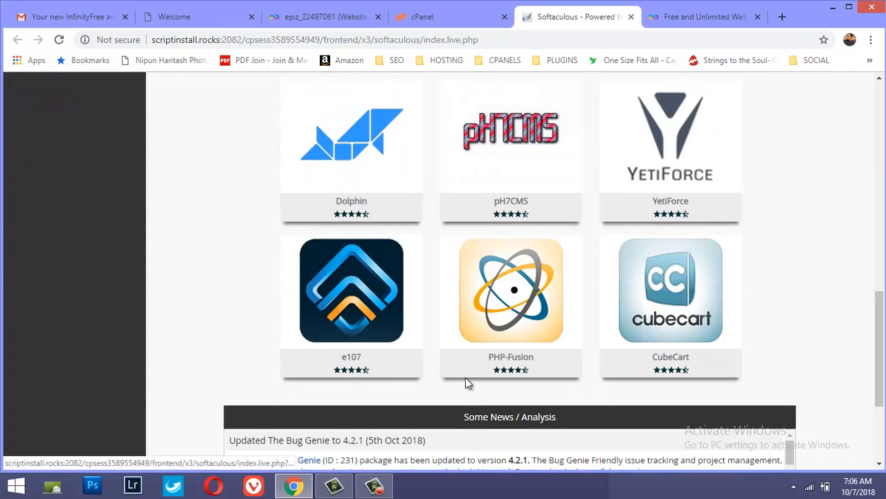
pyautogui.scroll(10, 465, 379)
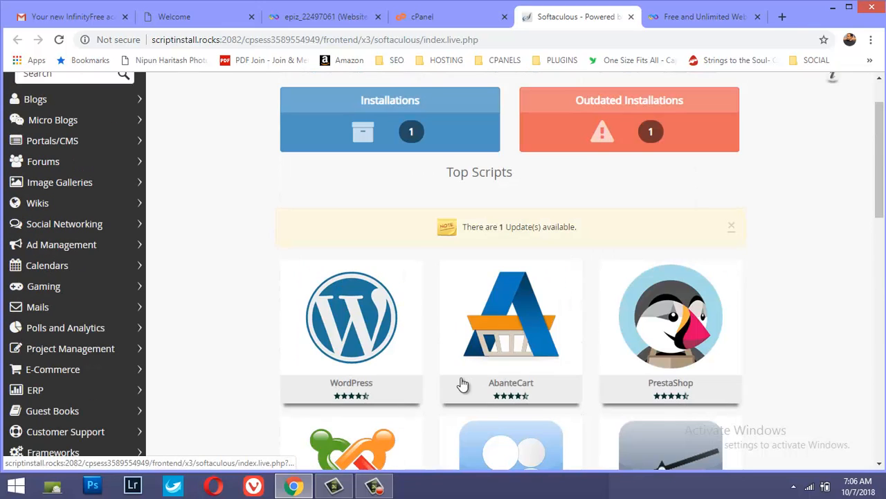
pyautogui.moveTo(398, 295)
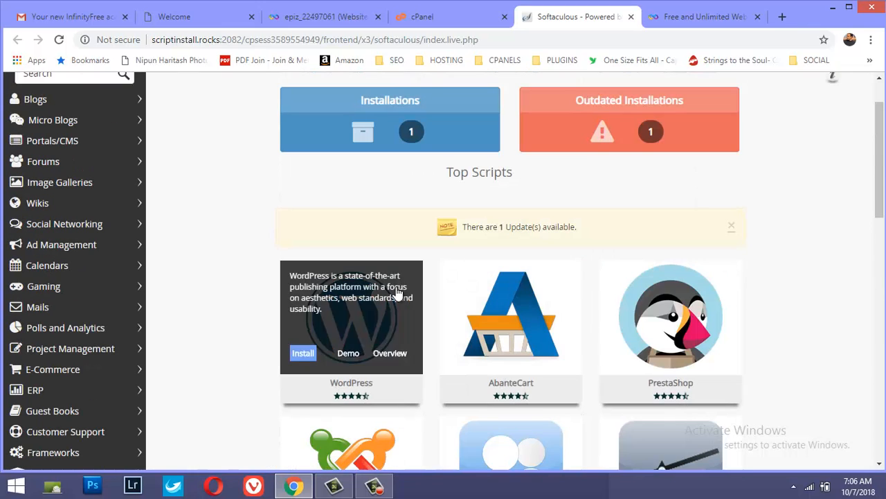
pyautogui.scroll(1, 485, 261)
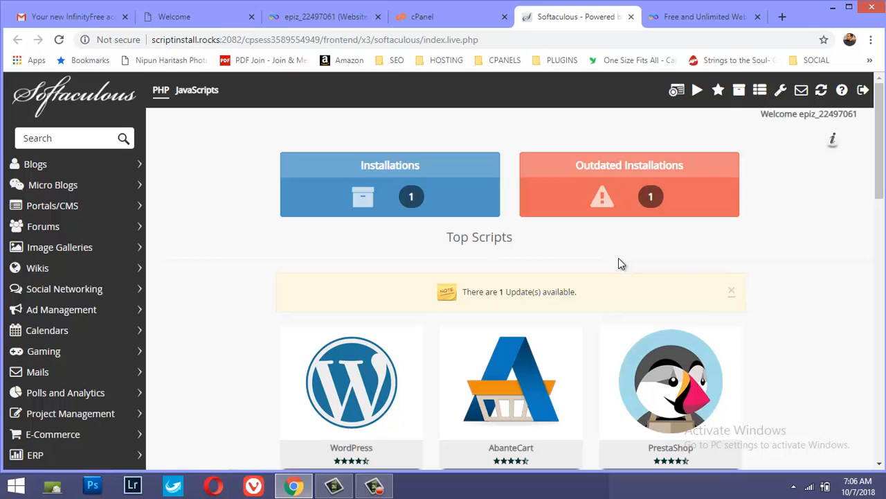
pyautogui.scroll(-1, 618, 263)
pyautogui.moveTo(374, 311)
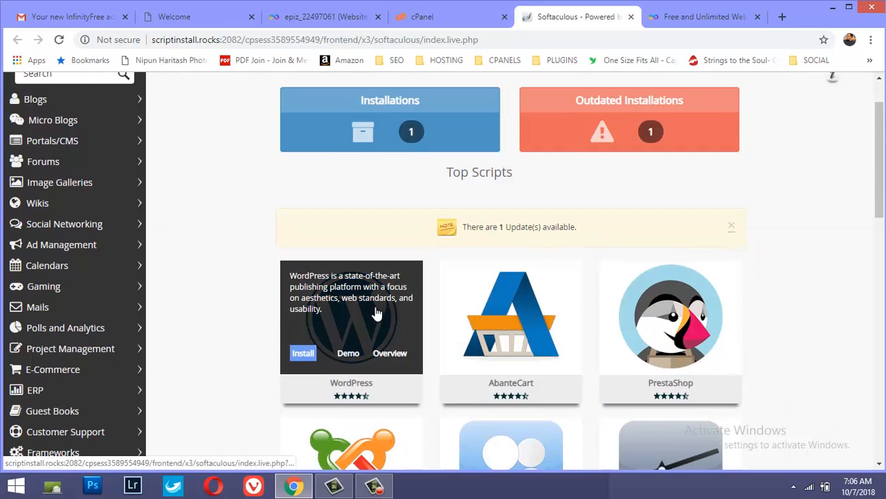
pyautogui.scroll(1, 371, 291)
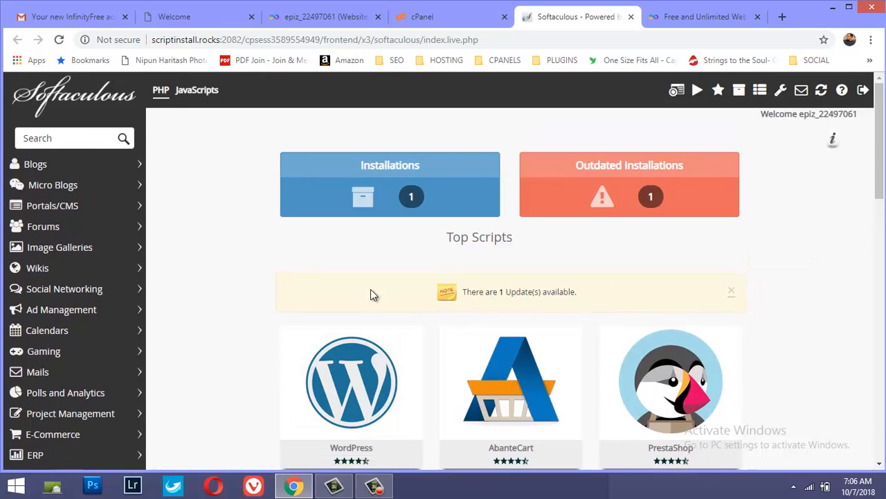
# Open the WordPress script's overview and start a new installation from it
pyautogui.scroll(-3, 371, 291)
pyautogui.click(354, 193)
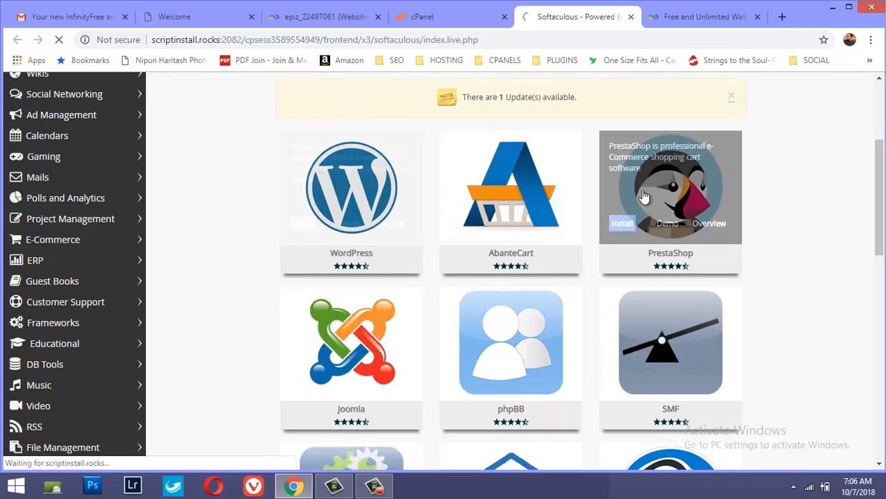
pyautogui.scroll(-5, 542, 186)
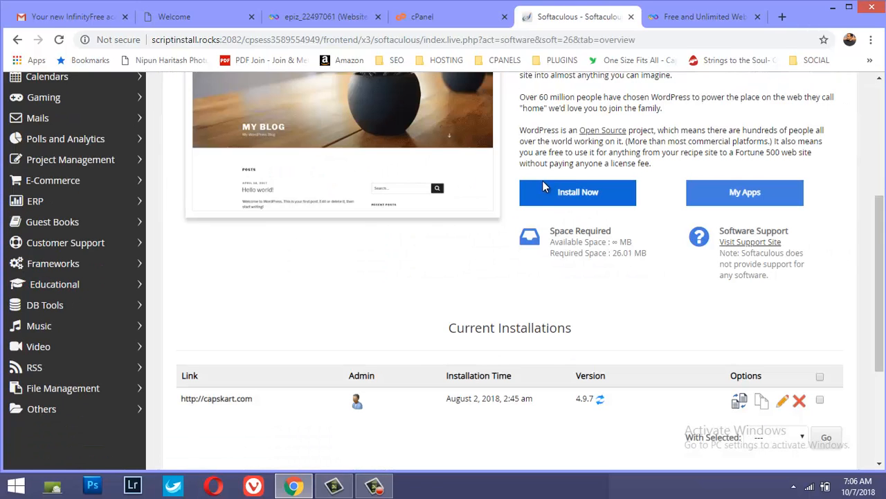
pyautogui.scroll(3, 432, 194)
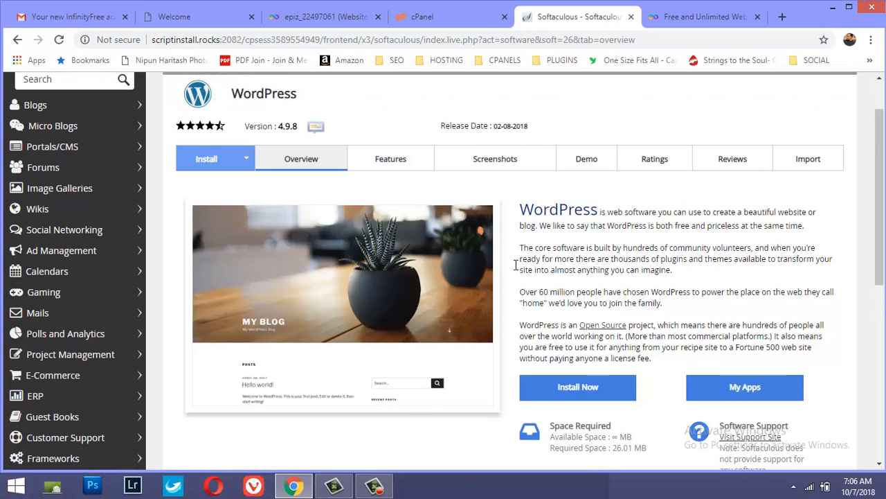
pyautogui.click(572, 386)
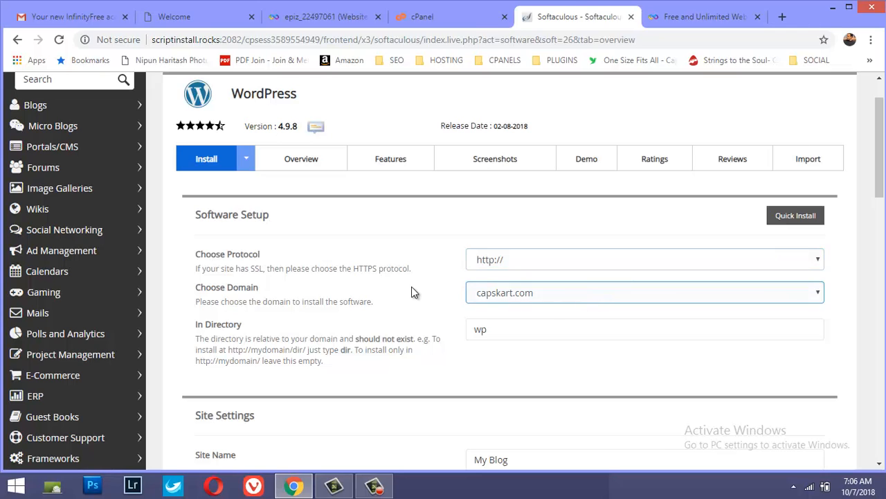
pyautogui.click(492, 294)
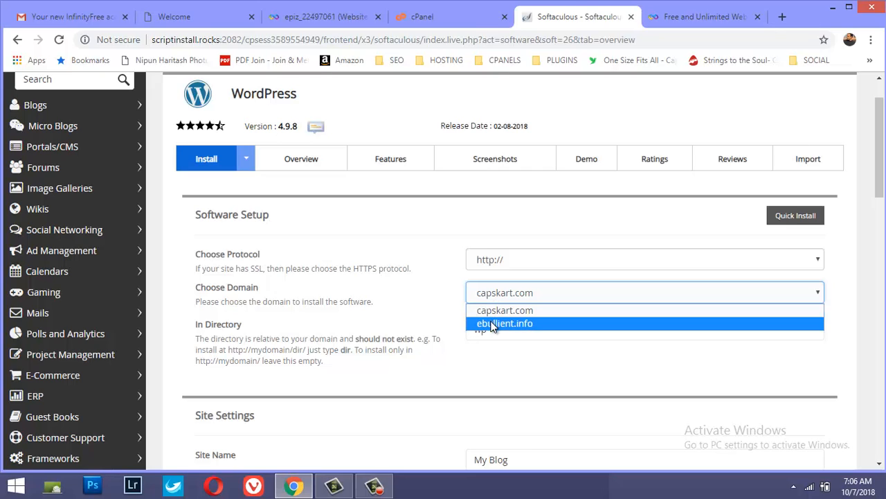
pyautogui.click(493, 325)
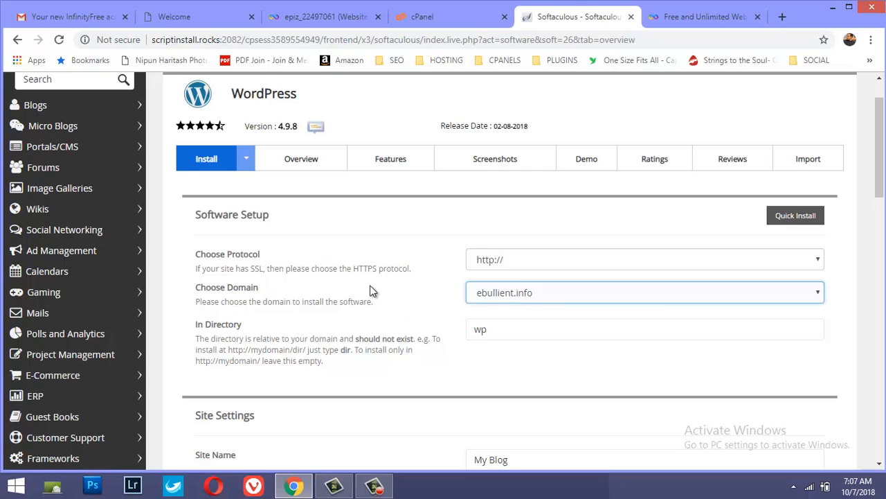
pyautogui.click(489, 261)
pyautogui.click(503, 260)
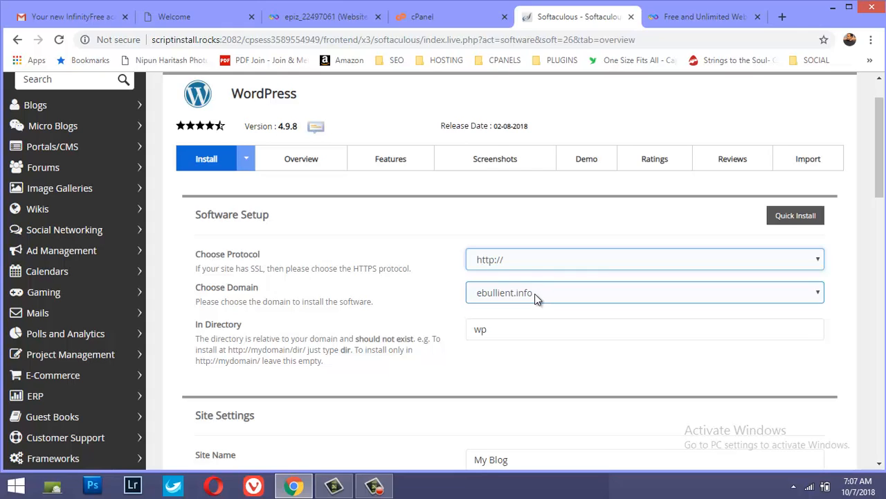
pyautogui.click(531, 263)
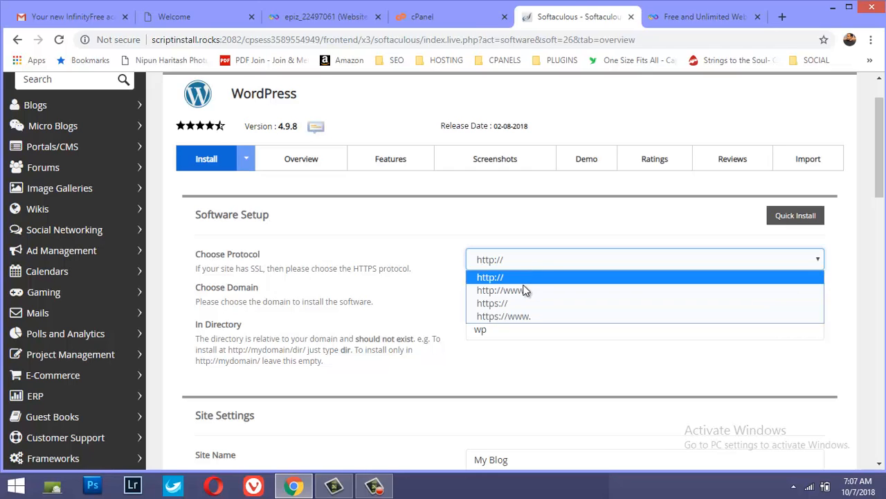
pyautogui.click(510, 278)
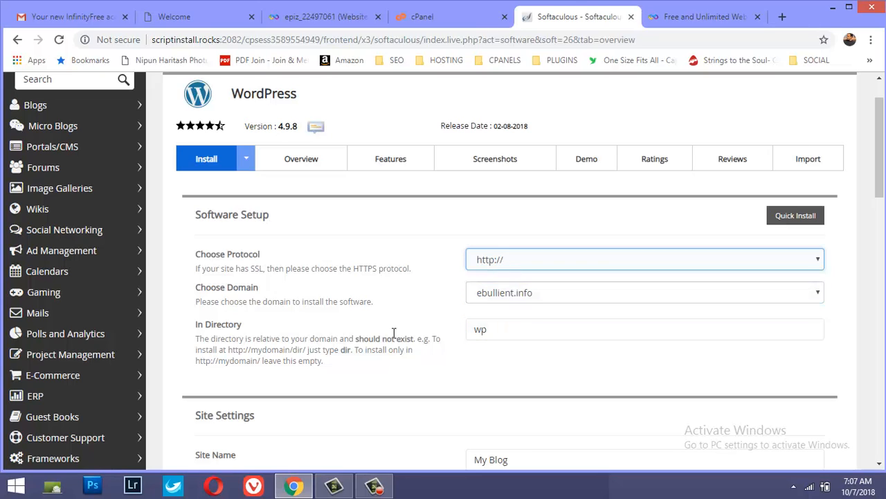
pyautogui.moveTo(493, 331); pyautogui.dragTo(471, 331)
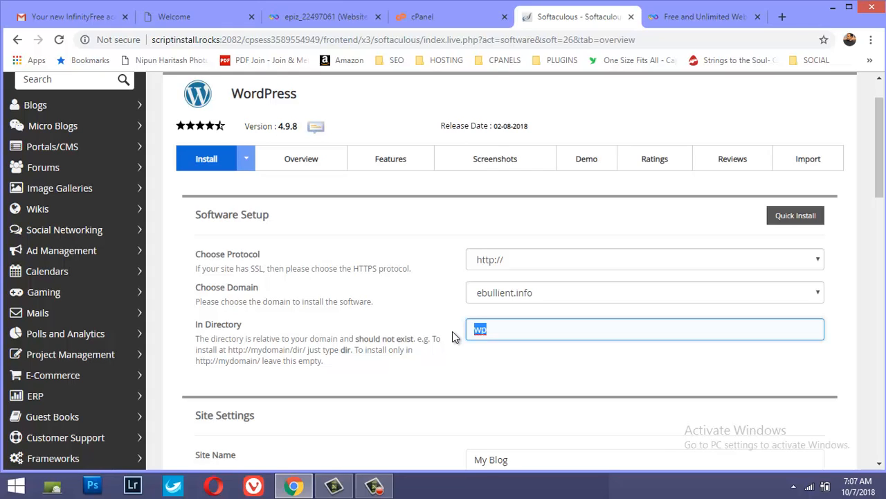
pyautogui.press('BackSpace')
# Set the site name to "Ebullient Art Ventures" in the WordPress site settings
pyautogui.scroll(-3, 474, 313)
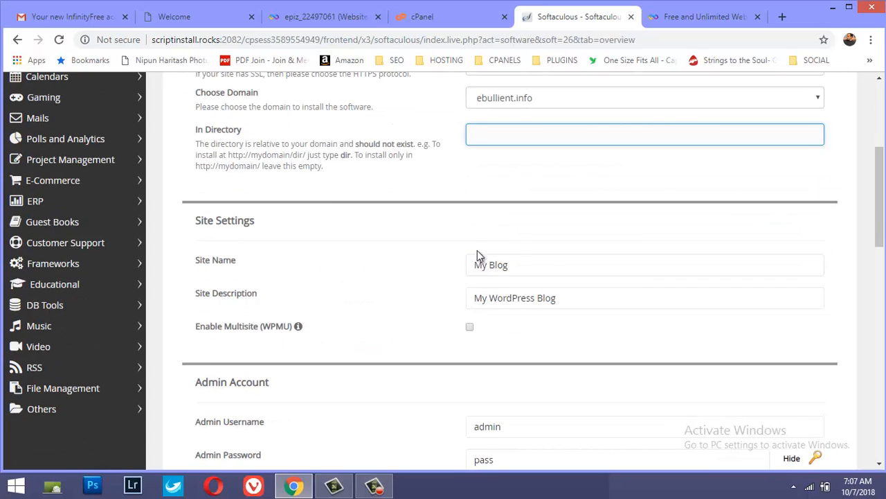
pyautogui.moveTo(529, 262); pyautogui.dragTo(311, 284)
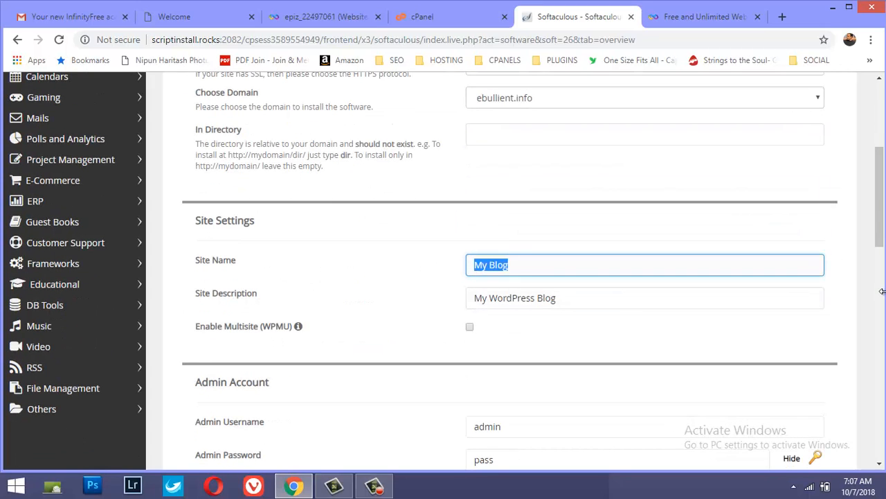
pyautogui.write('E')
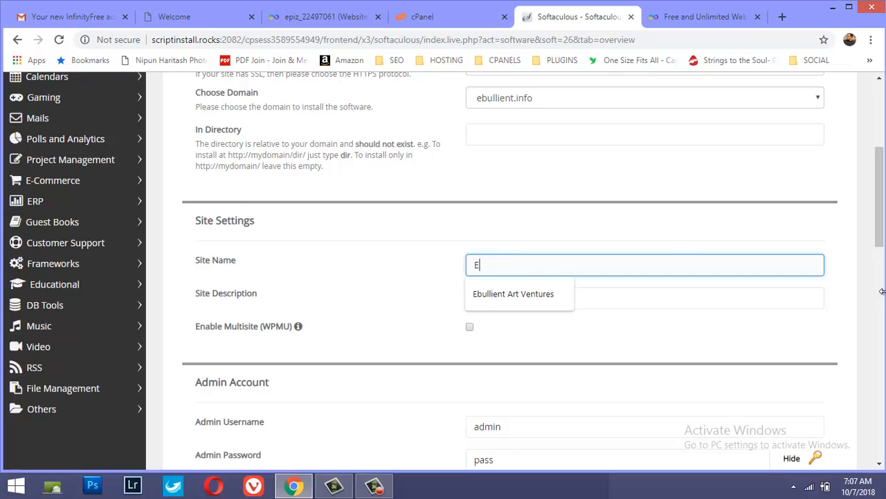
pyautogui.press('Down')
pyautogui.press('Return')
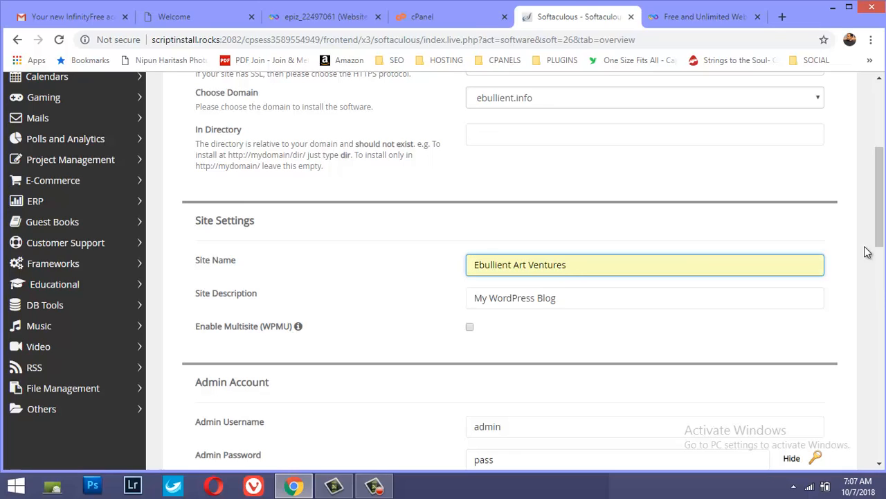
# Replace the site description with "Putting Art to Work"
pyautogui.moveTo(631, 298); pyautogui.dragTo(339, 303)
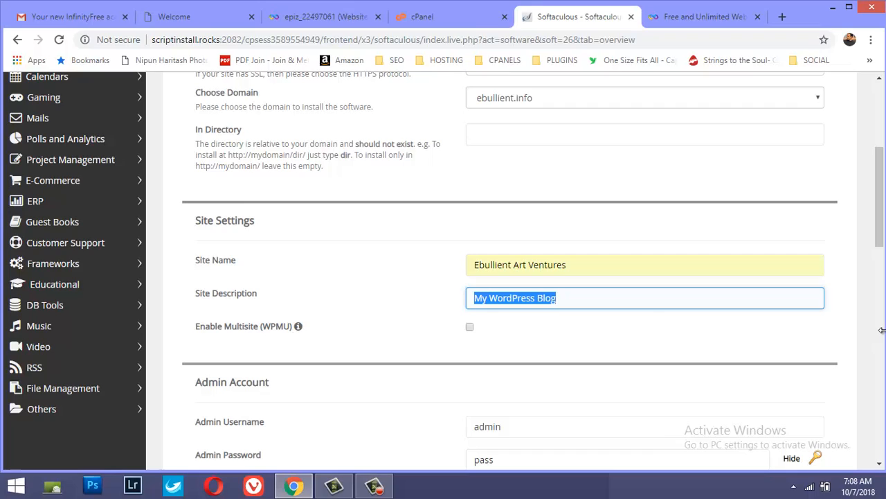
pyautogui.write('Putt')
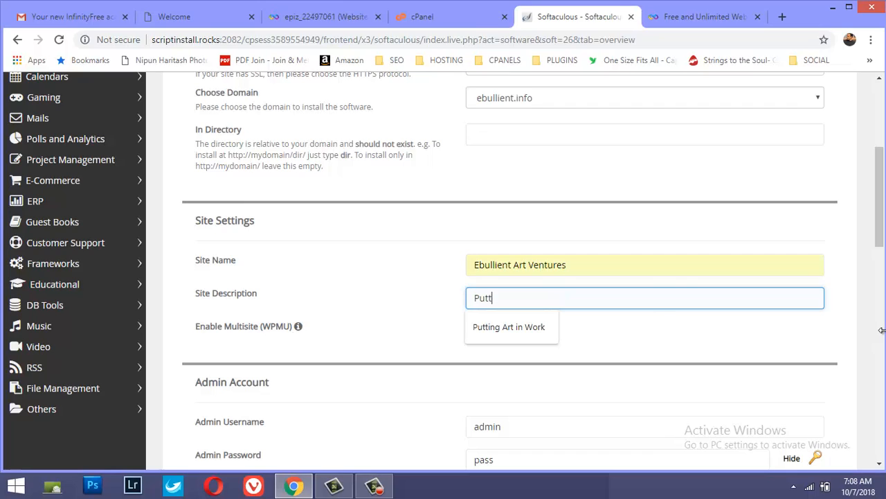
pyautogui.write('ing Art to W')
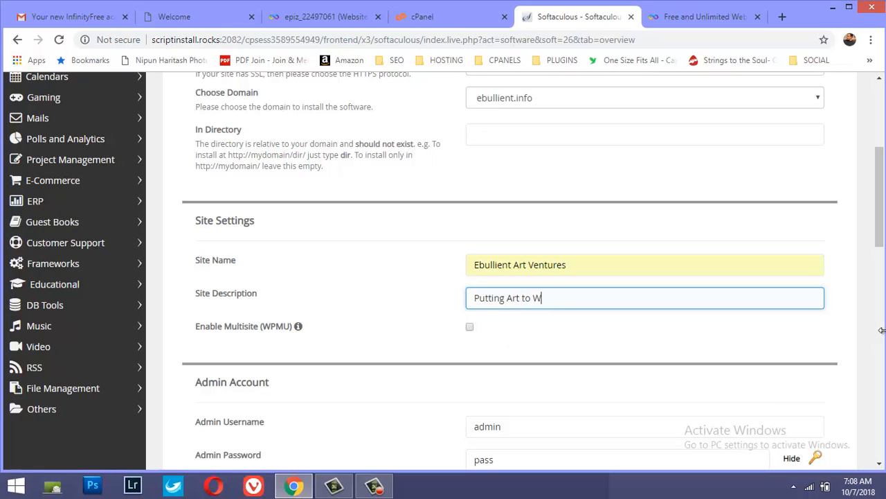
pyautogui.write('ork')
# Replace the default admin password with a new account password, keeping its characters hidden
pyautogui.scroll(-2, 608, 301)
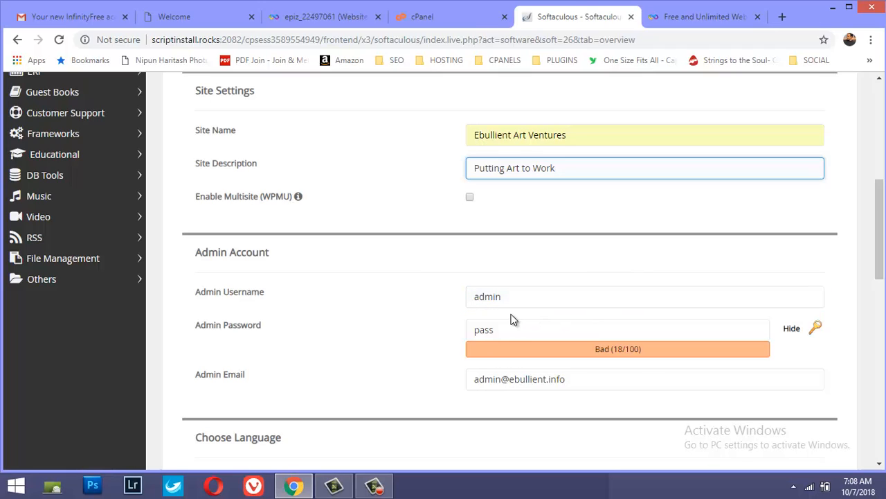
pyautogui.click(498, 329)
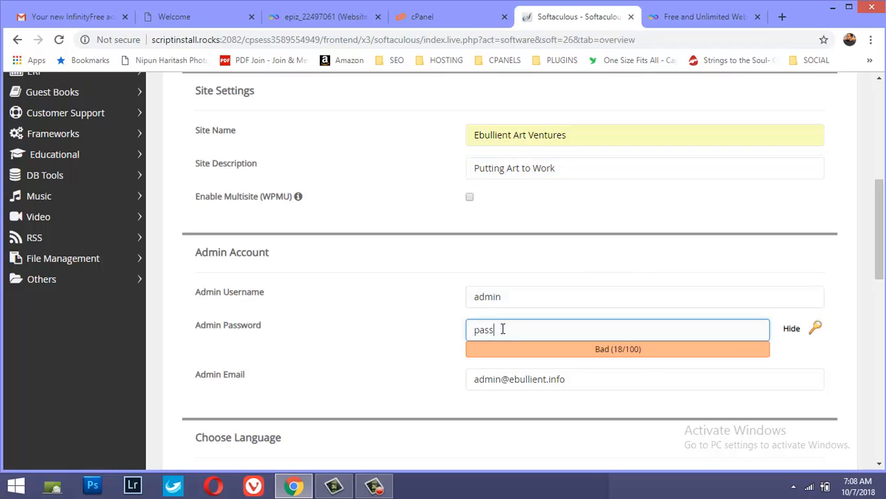
pyautogui.moveTo(499, 328); pyautogui.dragTo(439, 350)
pyautogui.write('P')
pyautogui.press('BackSpace')
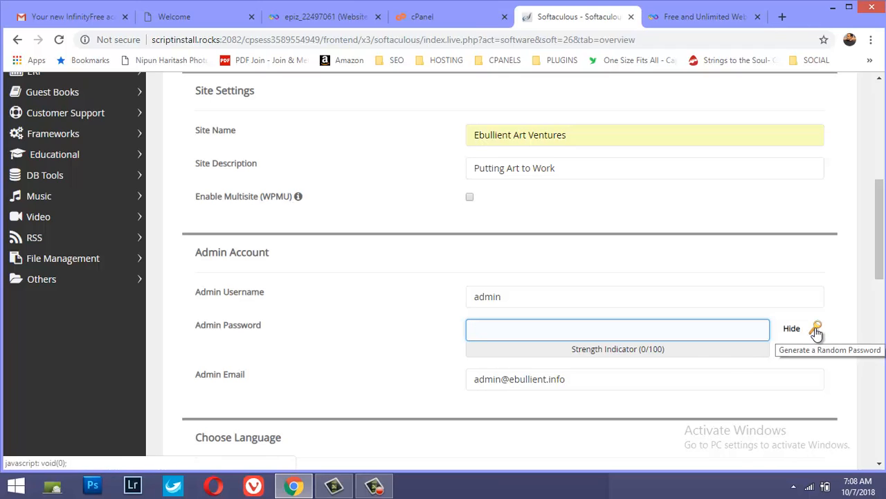
pyautogui.click(794, 329)
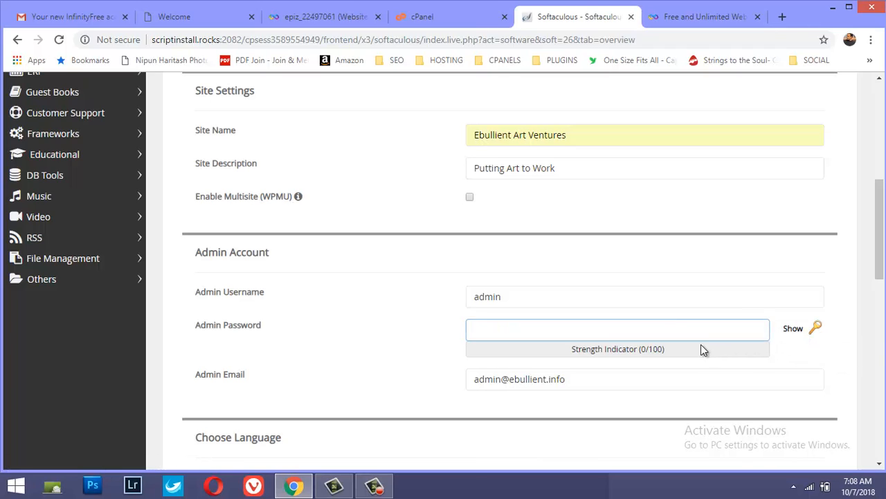
pyautogui.click(668, 335)
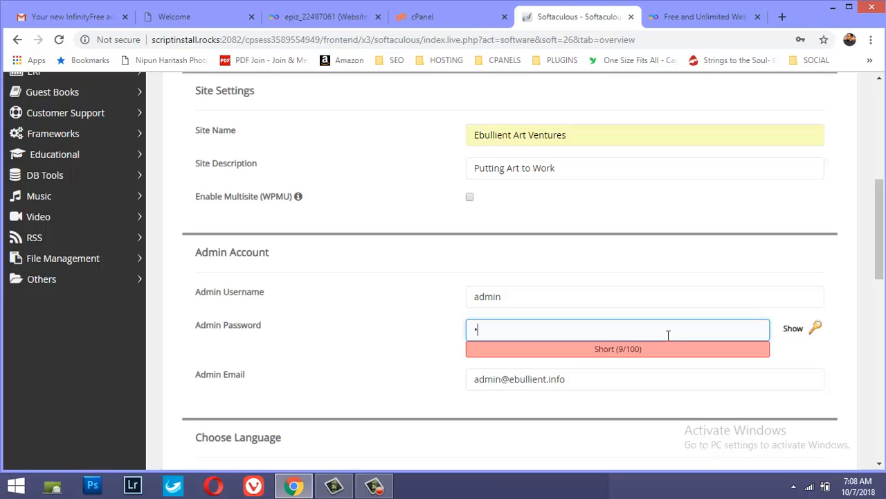
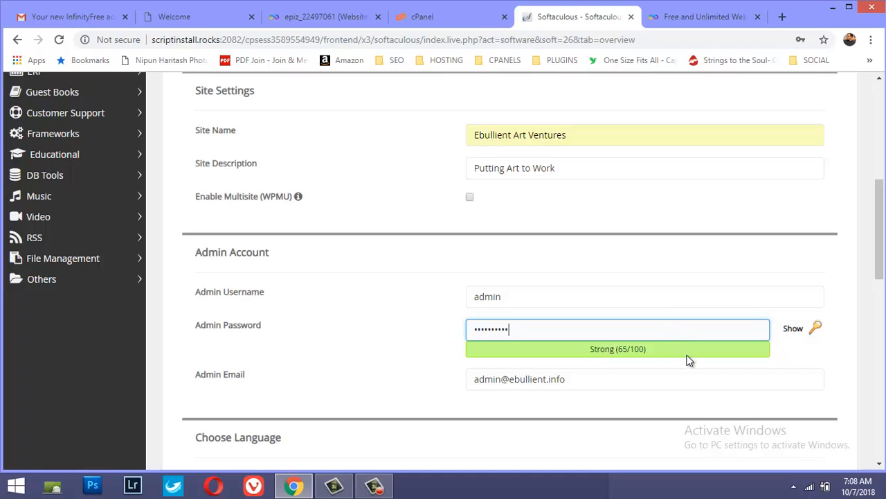
pyautogui.click(620, 374)
# Replace the default admin e-mail with the site owner's own e-mail address
pyautogui.scroll(-2, 596, 378)
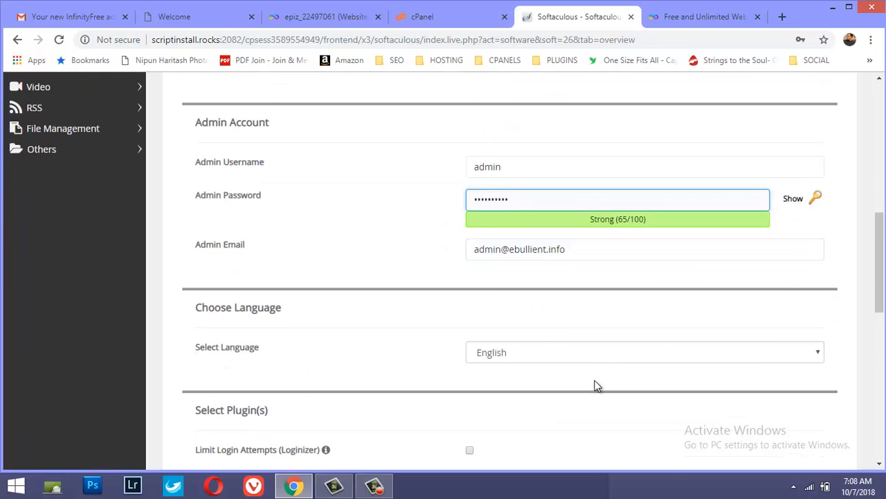
pyautogui.scroll(-3, 595, 385)
pyautogui.scroll(3, 594, 356)
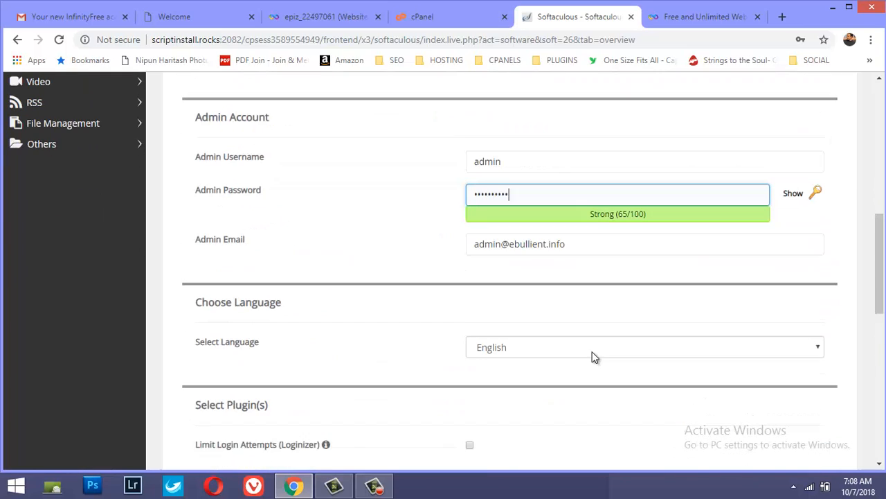
pyautogui.click(583, 253)
pyautogui.tripleClick(503, 253)
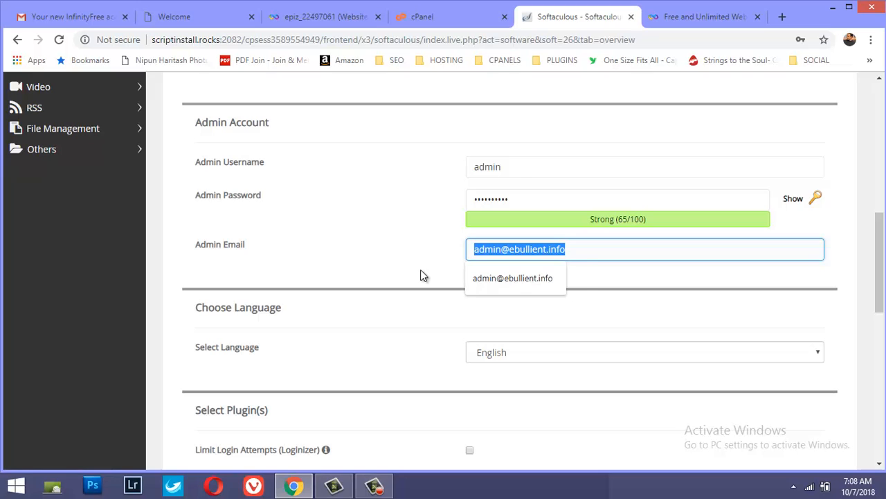
pyautogui.write('ni')
pyautogui.press('Down')
pyautogui.press('Return')
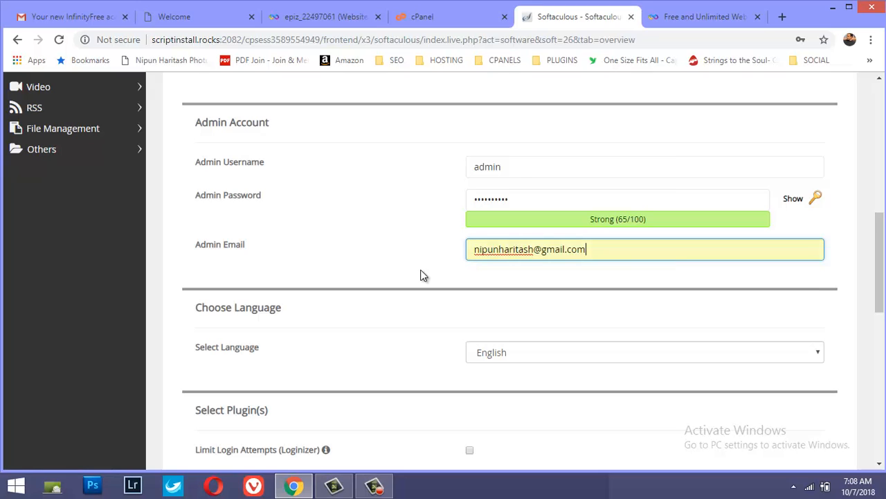
# Look through the language, plugin, advanced and theme options down to the end of the installation form
pyautogui.scroll(-2, 446, 294)
pyautogui.scroll(-1, 443, 296)
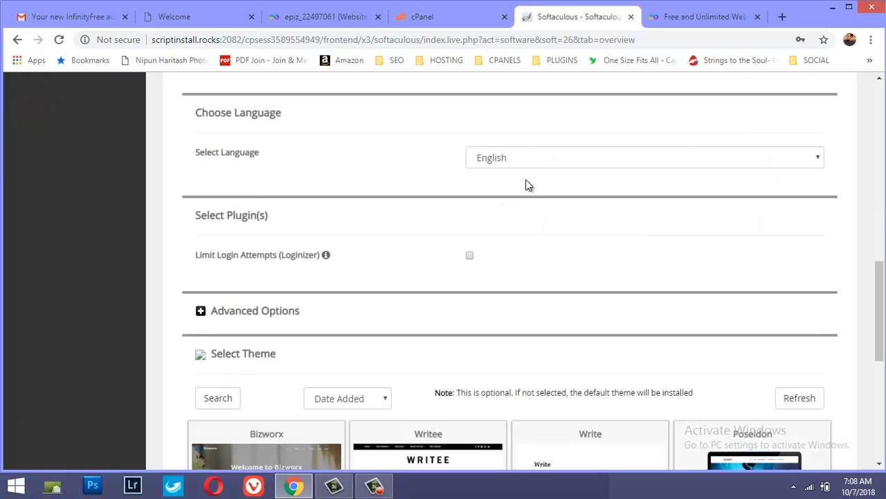
pyautogui.scroll(-1, 493, 245)
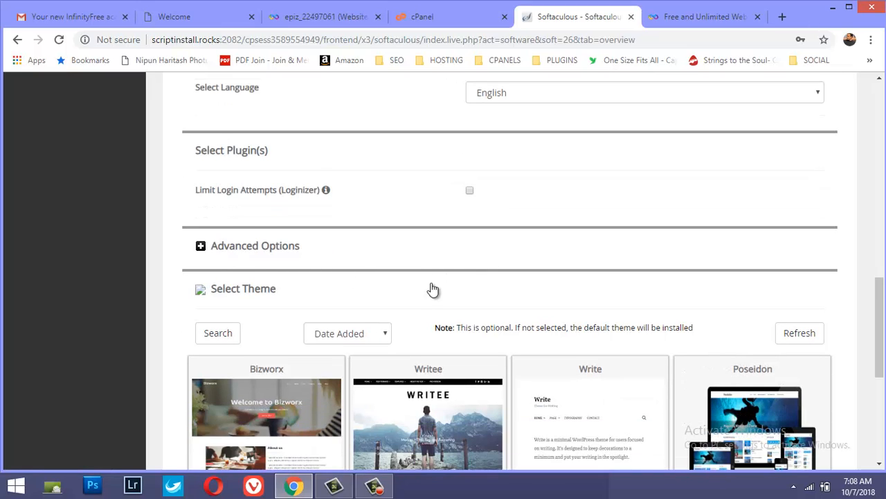
pyautogui.scroll(-1, 408, 294)
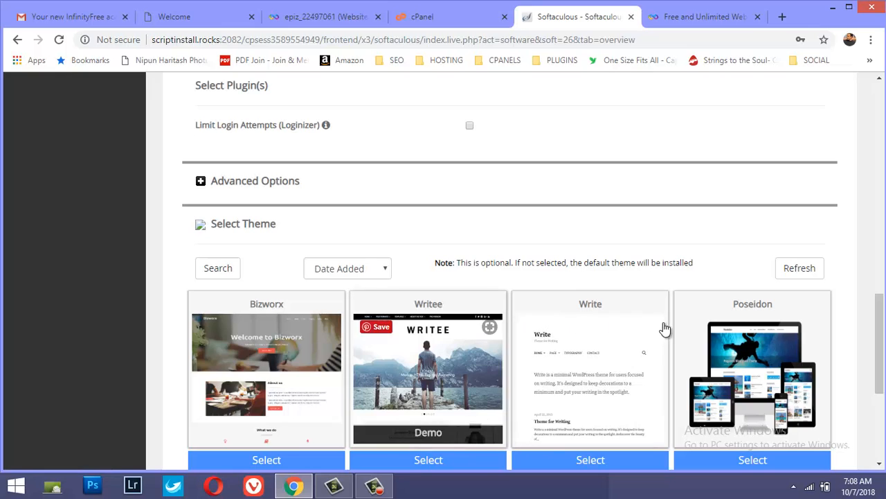
pyautogui.scroll(-2, 649, 324)
pyautogui.scroll(-2, 599, 322)
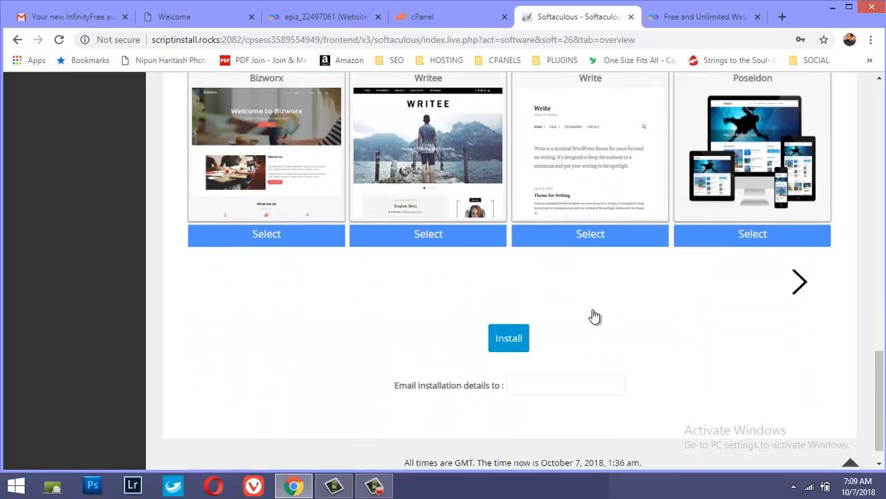
# Review the whole installation form again, checking the domain, directory, site settings and admin account entries
pyautogui.scroll(4, 594, 313)
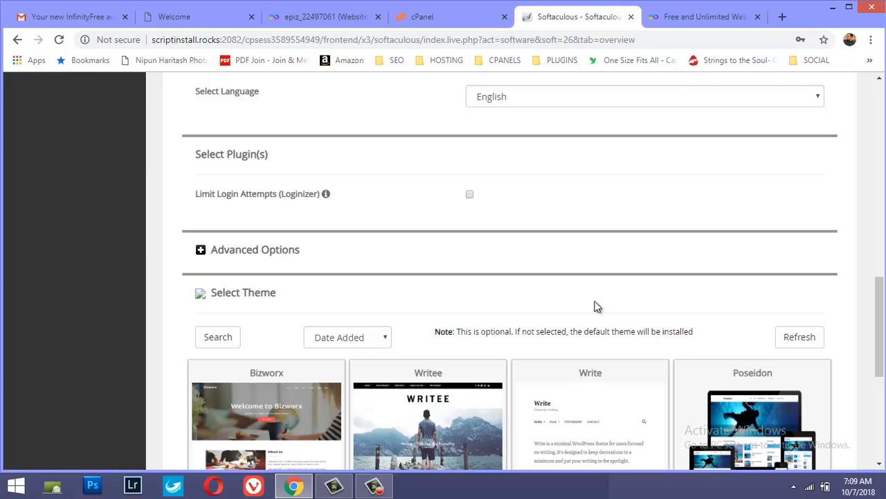
pyautogui.scroll(2, 524, 240)
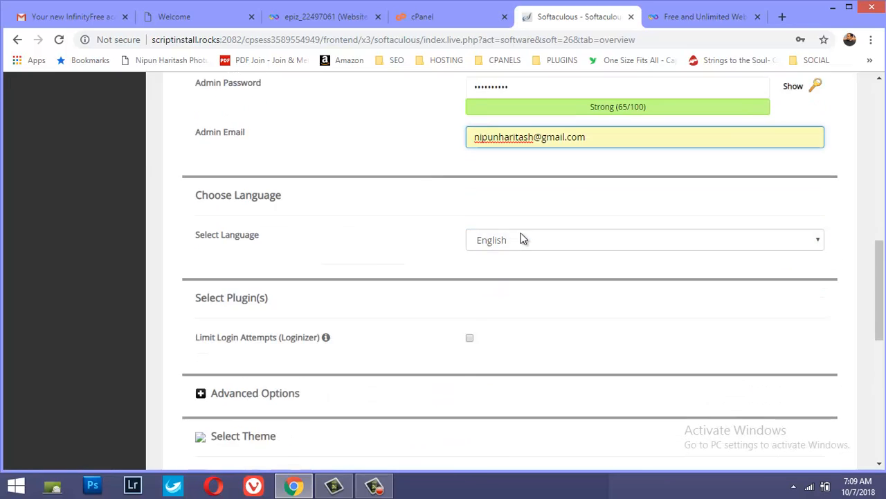
pyautogui.scroll(7, 521, 234)
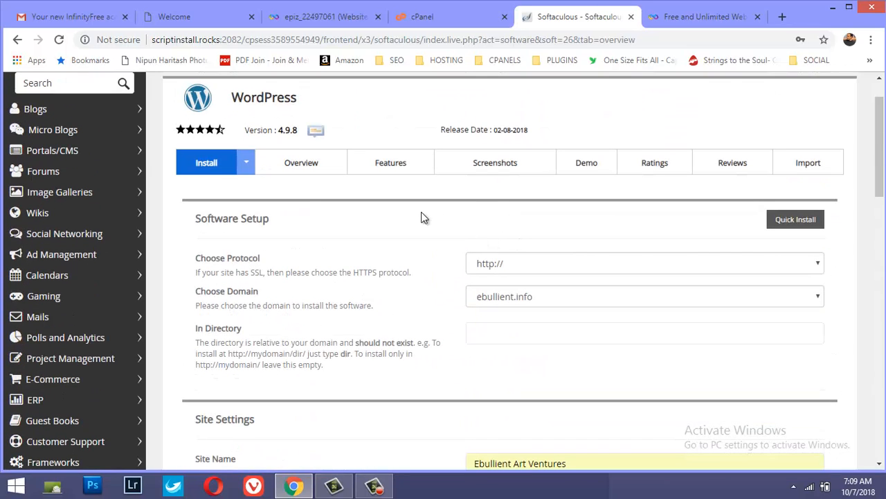
pyautogui.scroll(-5, 339, 208)
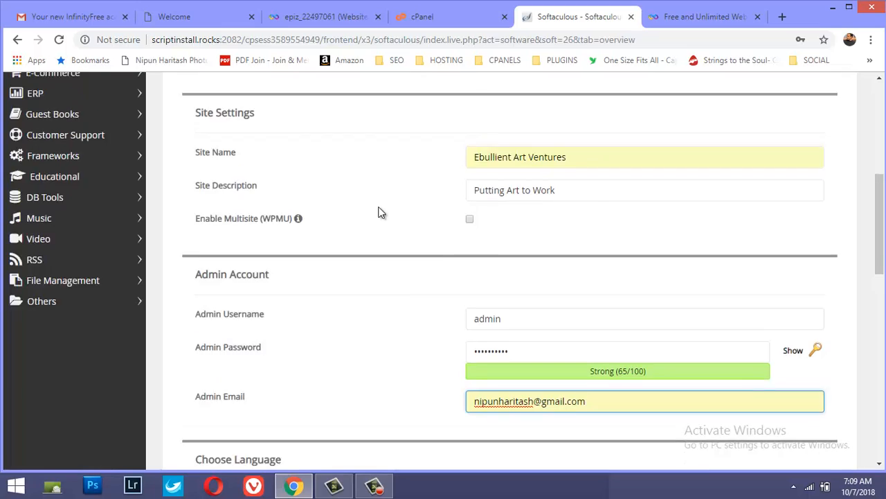
pyautogui.scroll(3, 379, 213)
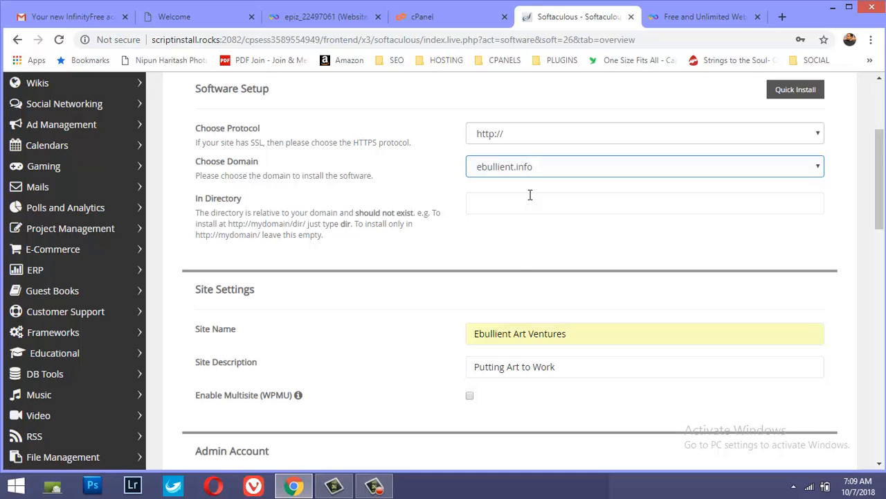
pyautogui.scroll(-2, 510, 263)
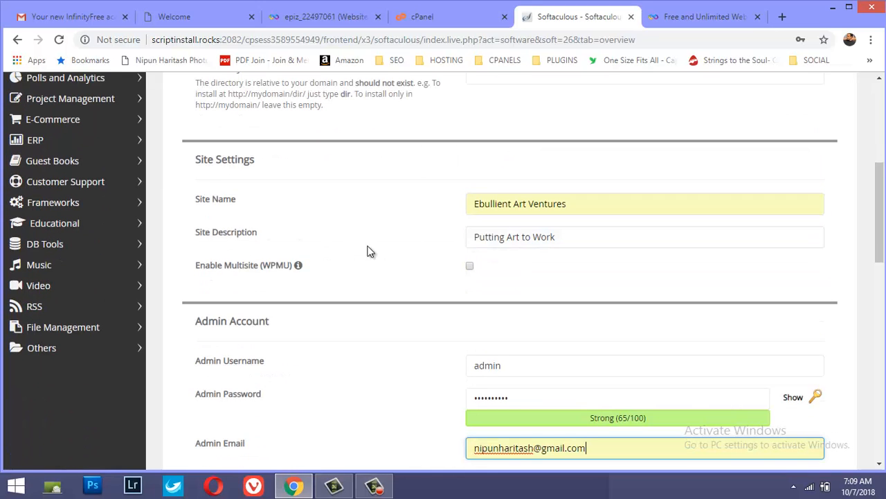
pyautogui.scroll(-3, 331, 206)
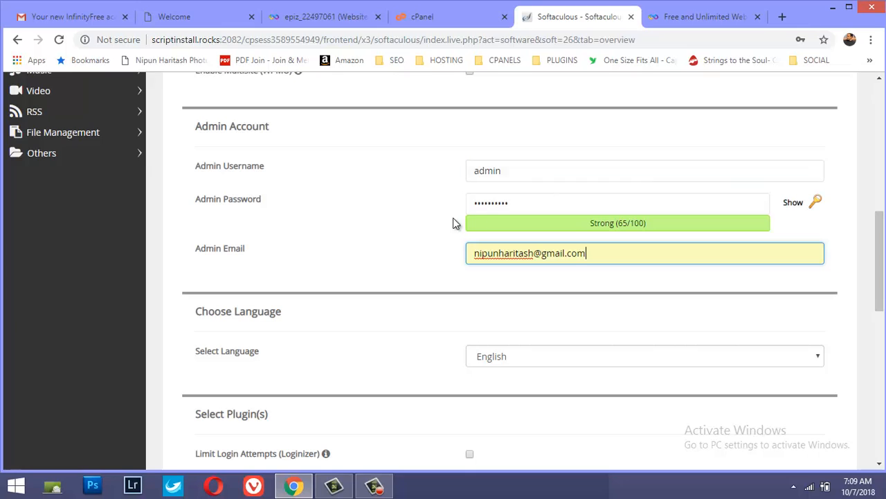
pyautogui.scroll(-4, 481, 270)
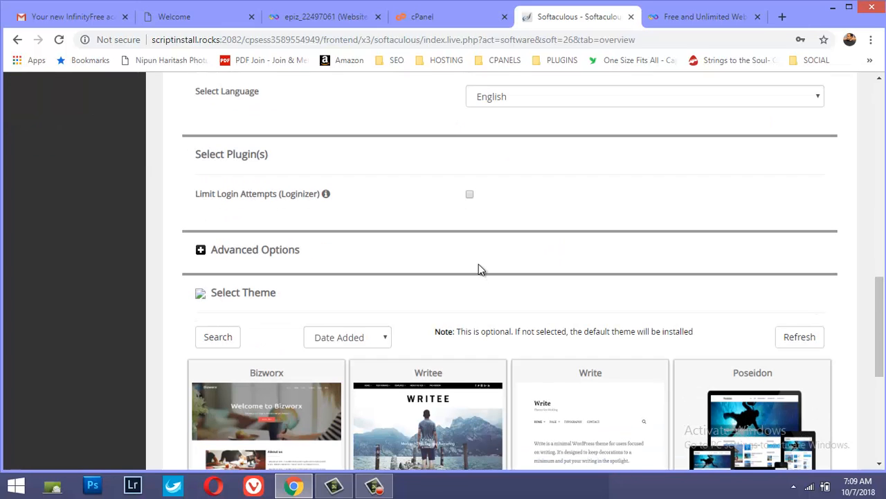
pyautogui.scroll(-3, 453, 257)
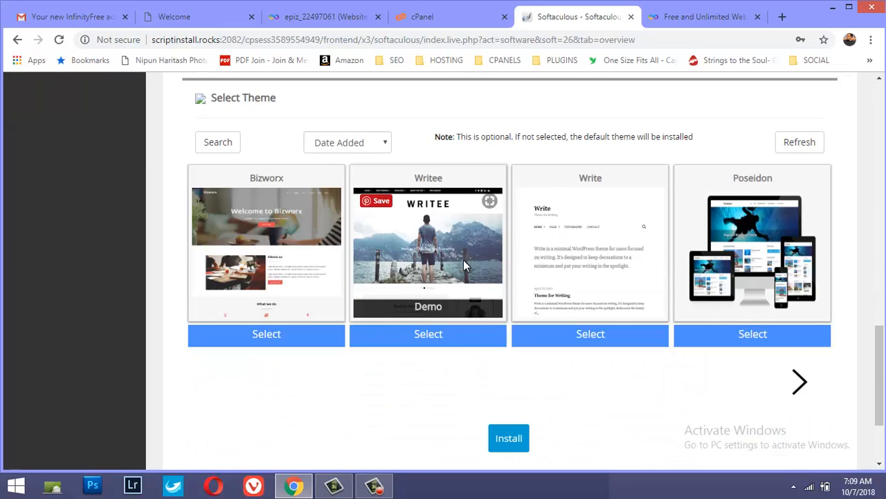
# Enter the owner's e-mail as recipient of the installation details and start the WordPress installation
pyautogui.scroll(-2, 463, 260)
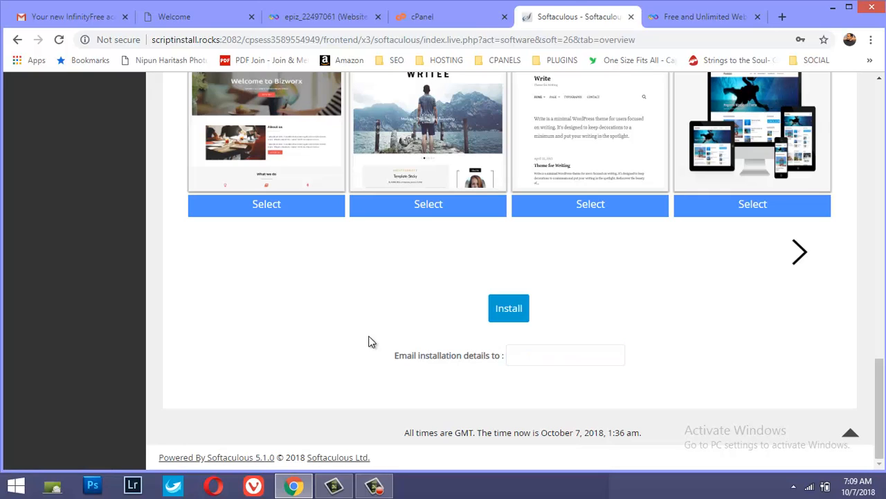
pyautogui.click(514, 355)
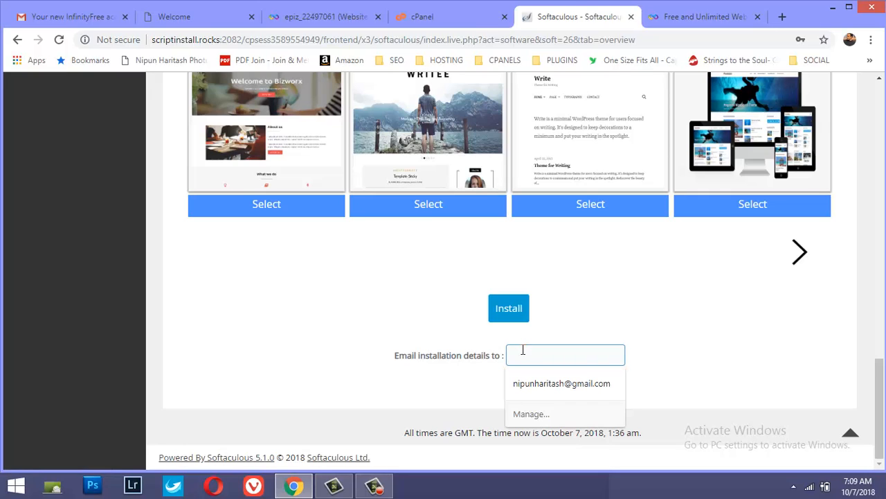
pyautogui.click(543, 381)
pyautogui.click(512, 309)
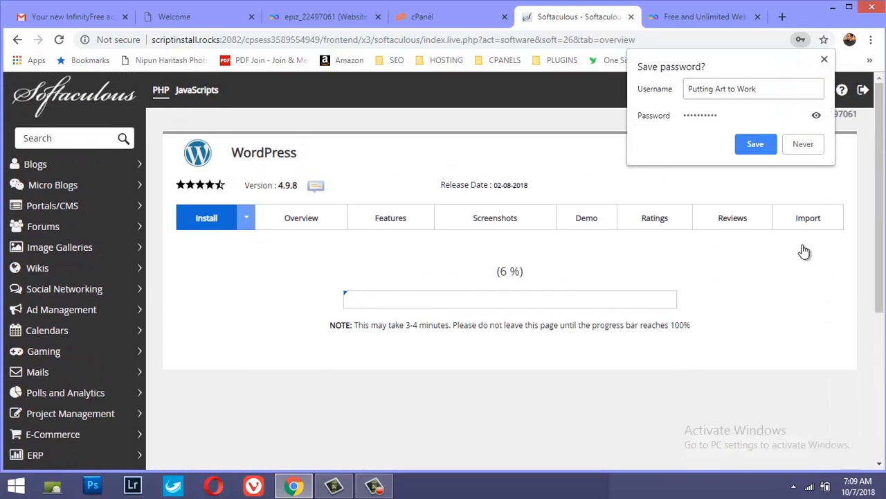
# Save the offered login in the browser and examine the installation summary with the site and administrative URLs
pyautogui.click(756, 145)
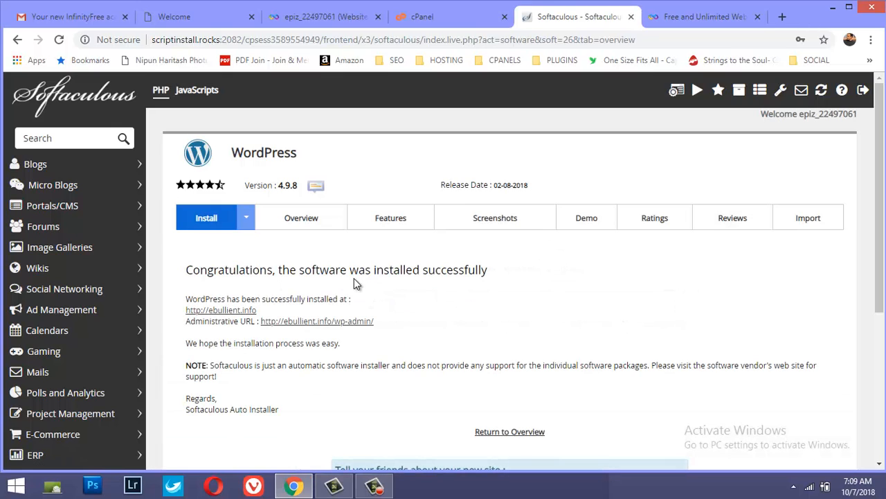
pyautogui.scroll(-1, 421, 284)
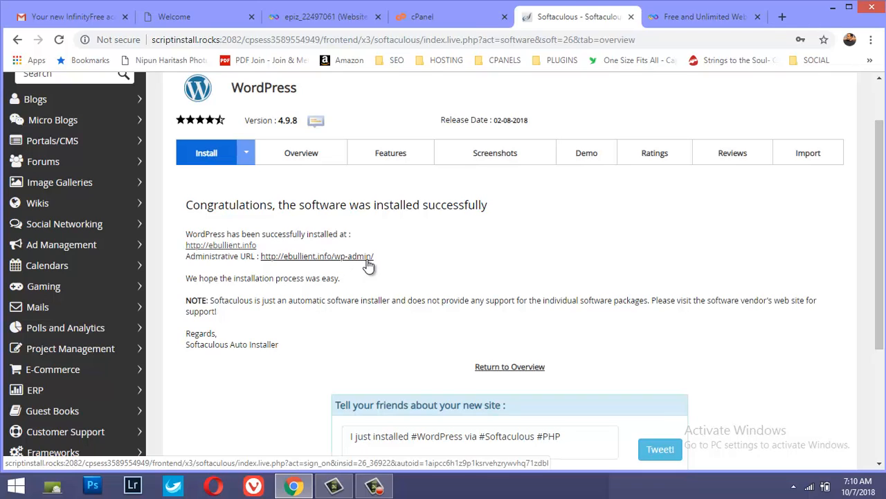
# Open the new site ebullient.info and its WordPress administration area from the links in the installation summary
pyautogui.click(239, 246)
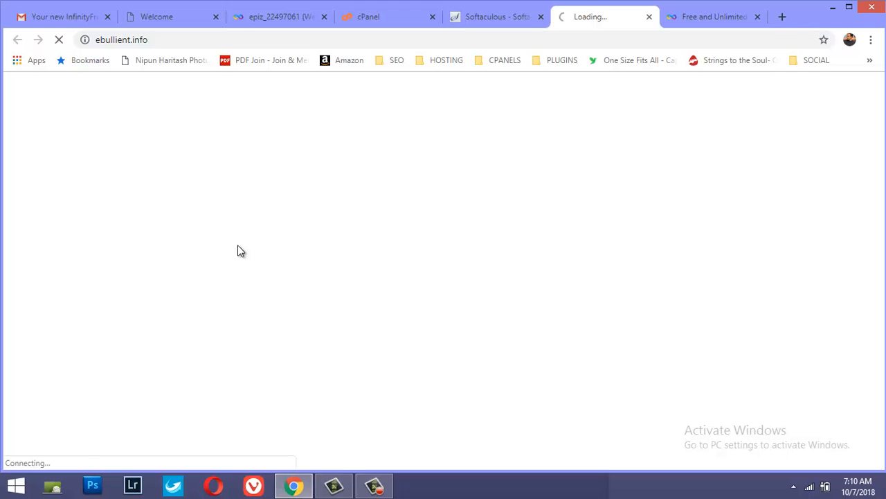
pyautogui.click(481, 18)
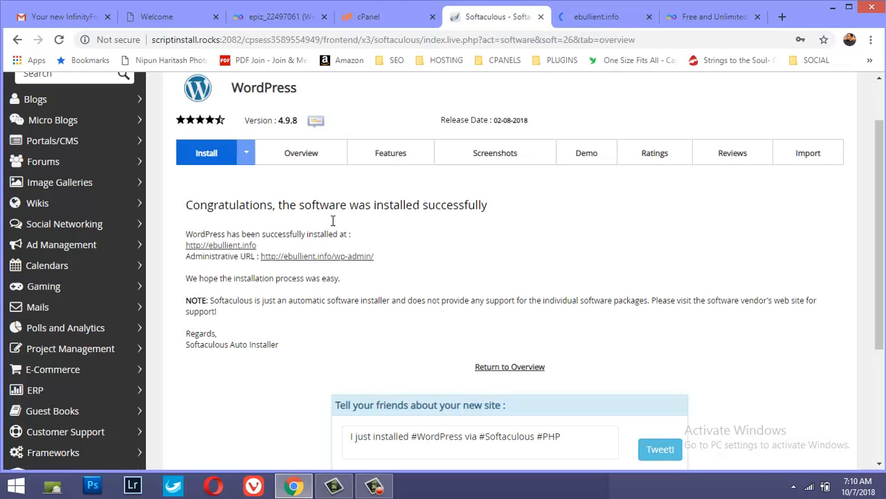
pyautogui.click(340, 258)
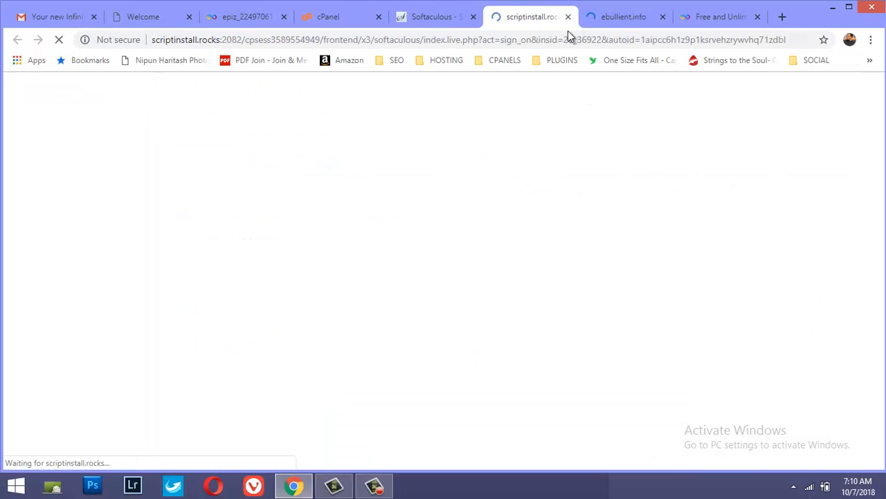
pyautogui.click(433, 21)
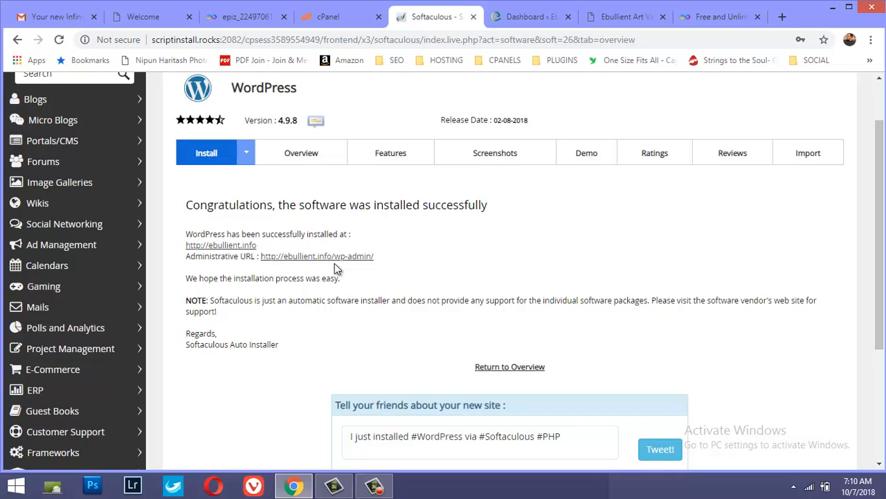
# Look over the front page of the newly installed site
pyautogui.click(625, 18)
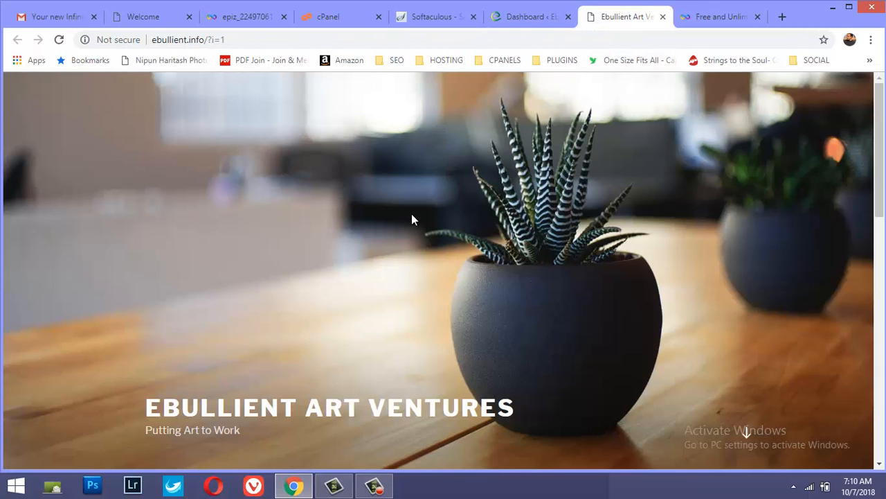
pyautogui.scroll(-15, 411, 220)
pyautogui.scroll(15, 424, 230)
# Dismiss the Personal Data and Privacy notice on the WordPress dashboard and look through the dashboard's sections
pyautogui.click(530, 18)
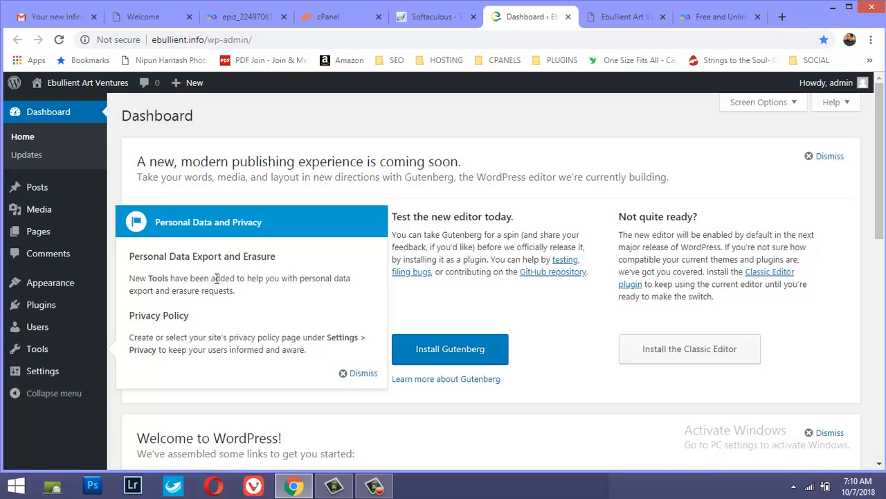
pyautogui.scroll(-5, 173, 253)
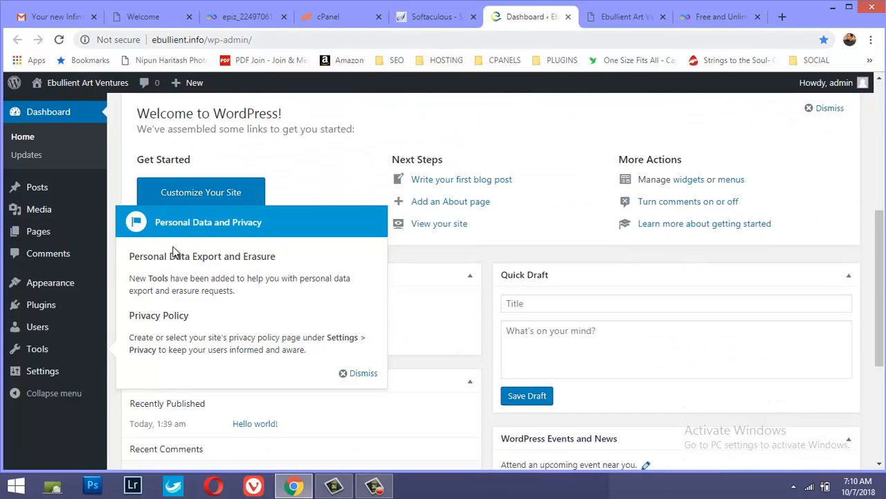
pyautogui.scroll(5, 173, 253)
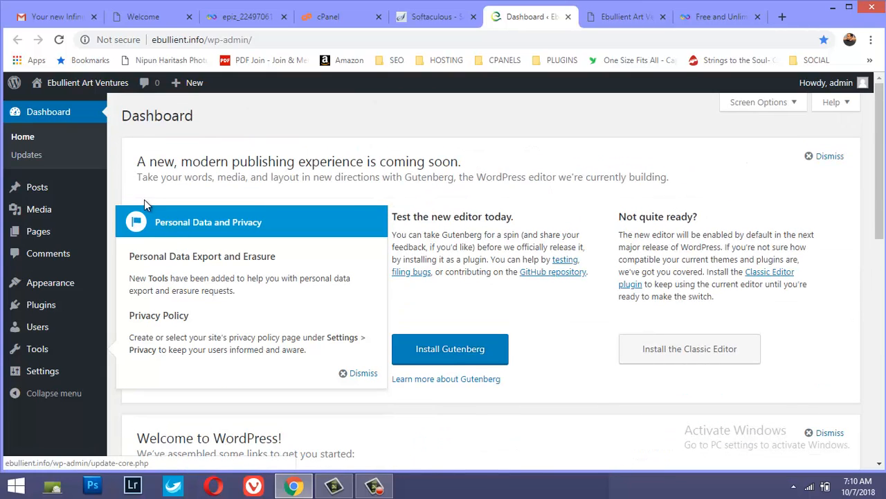
pyautogui.click(355, 372)
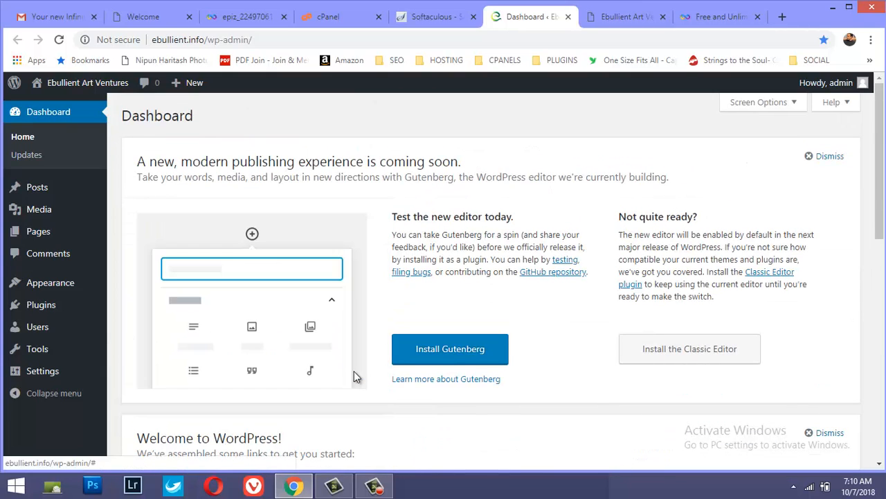
pyautogui.scroll(-10, 252, 316)
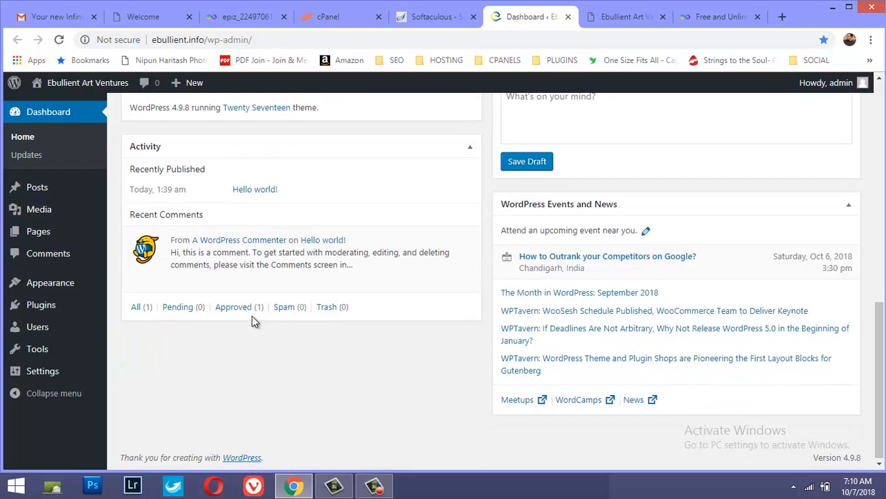
pyautogui.scroll(10, 252, 315)
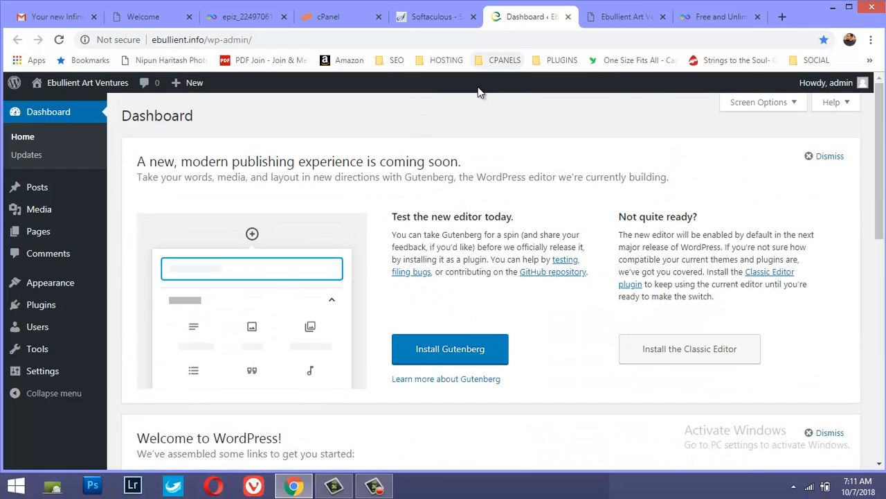
# Examine the public site again, checking its title, tagline, posts and sidebar down to the footer
pyautogui.click(601, 16)
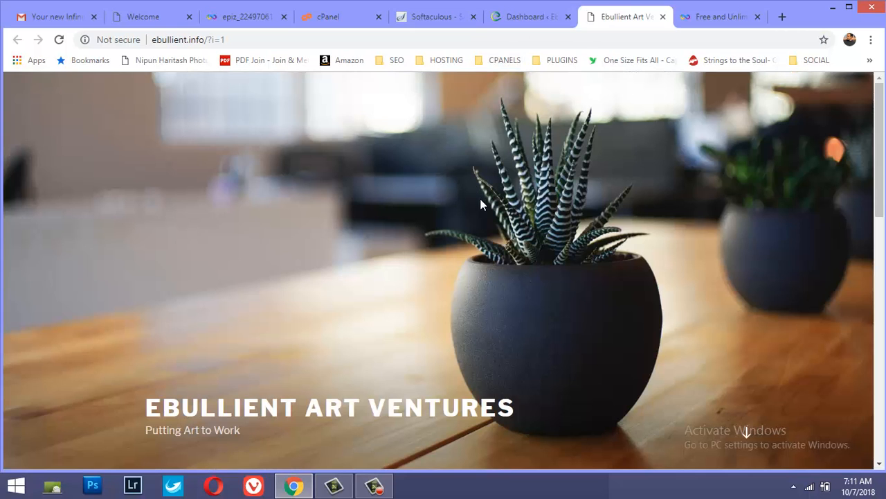
pyautogui.scroll(-5, 483, 217)
pyautogui.scroll(5, 450, 207)
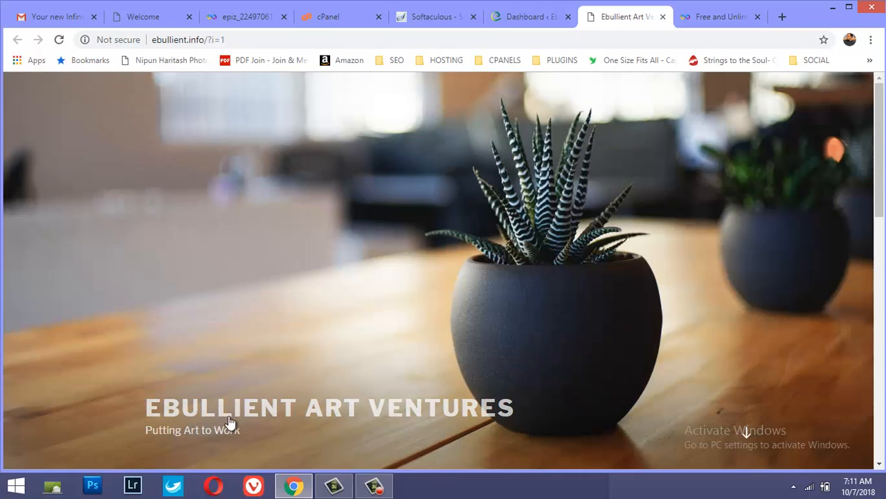
pyautogui.scroll(-2, 237, 418)
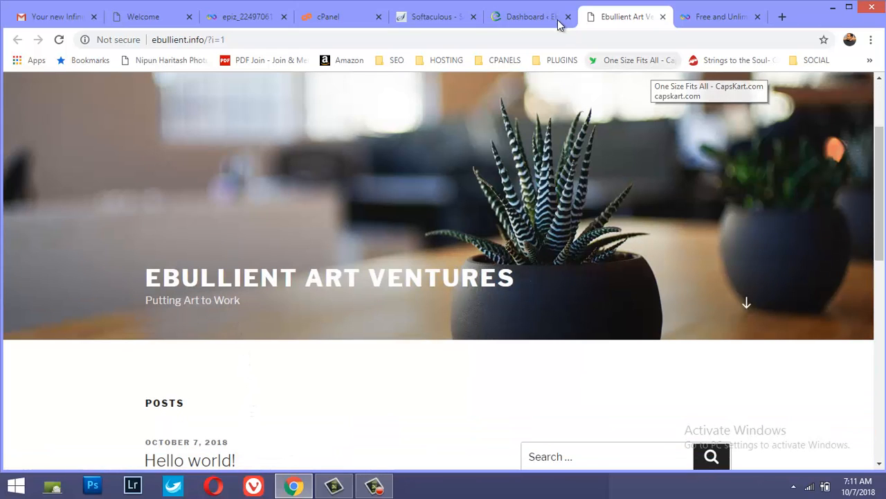
pyautogui.scroll(-10, 576, 221)
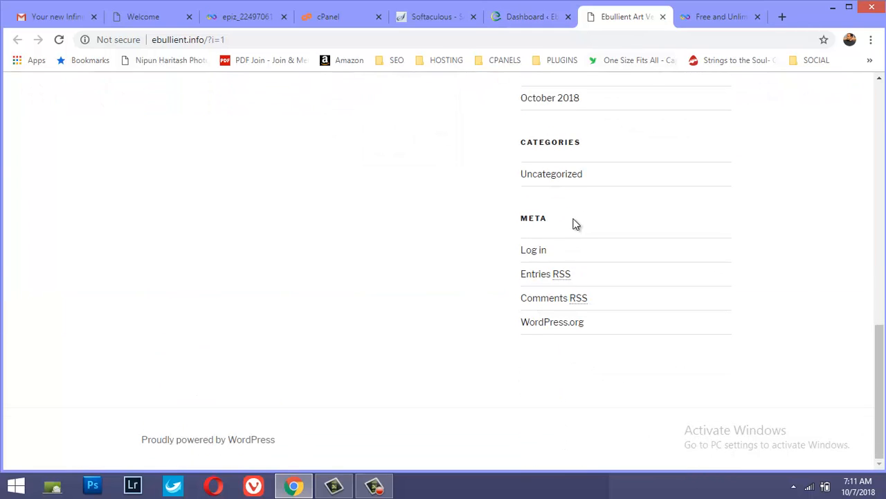
pyautogui.scroll(10, 576, 223)
# Review the installed themes in the WordPress administration area and open the page for adding a new theme
pyautogui.click(525, 17)
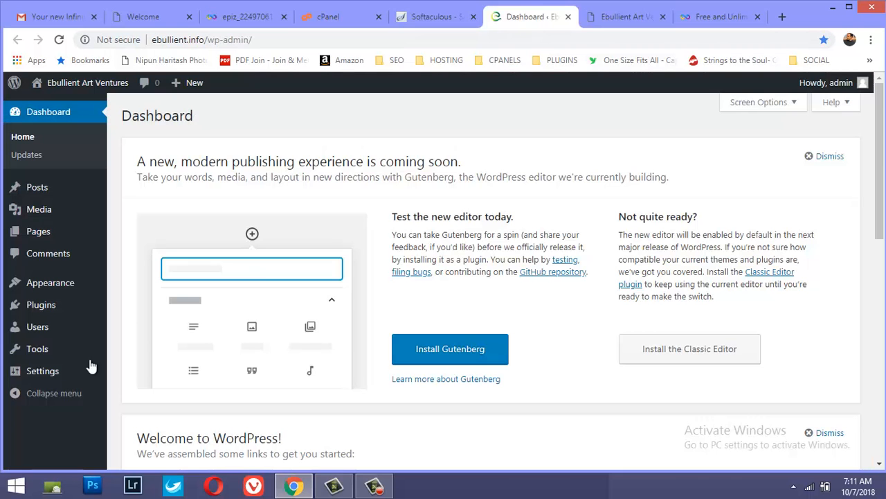
pyautogui.moveTo(34, 289)
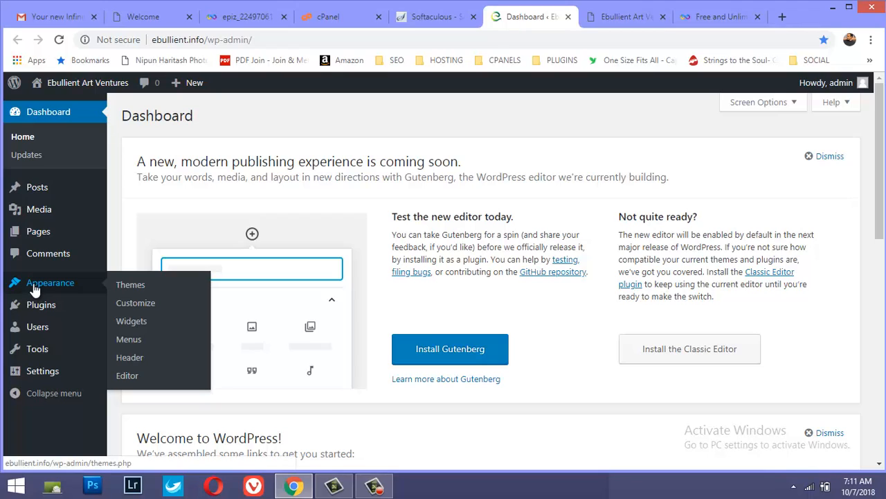
pyautogui.click(128, 284)
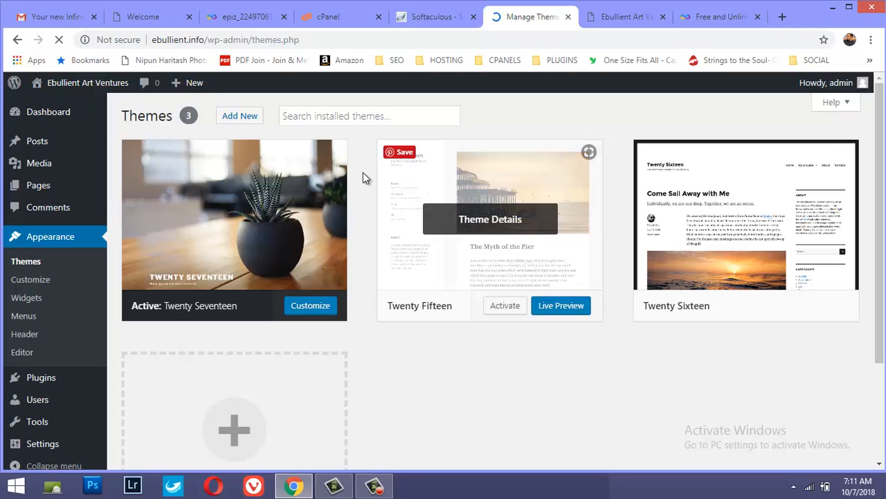
pyautogui.scroll(-1, 270, 329)
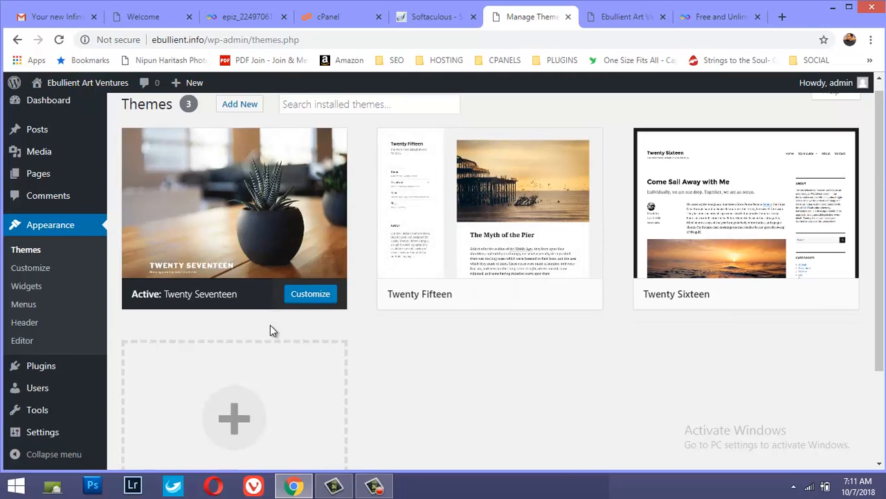
pyautogui.scroll(-3, 271, 330)
pyautogui.click(230, 295)
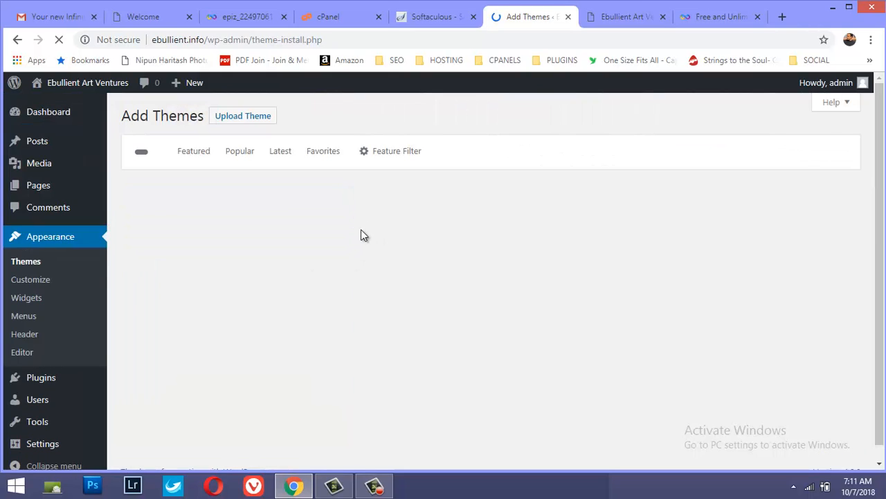
# Install the theme from the file onesie.zip on the Desktop and activate it
pyautogui.click(240, 119)
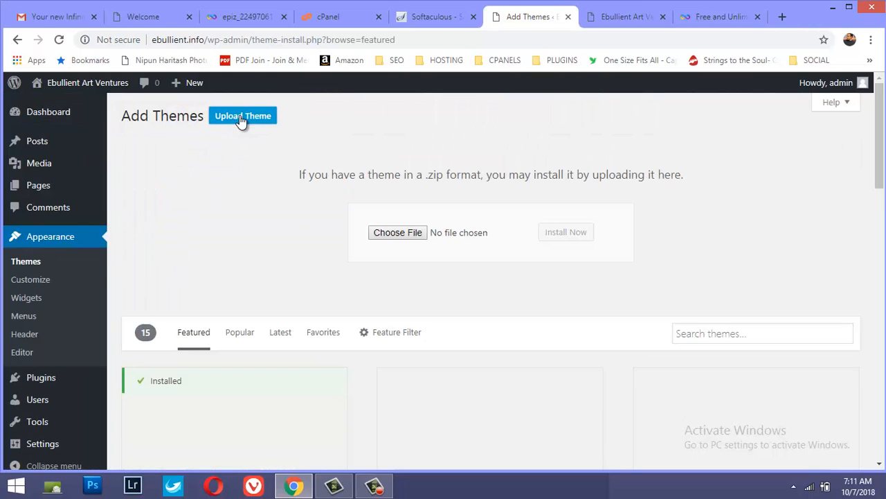
pyautogui.click(405, 234)
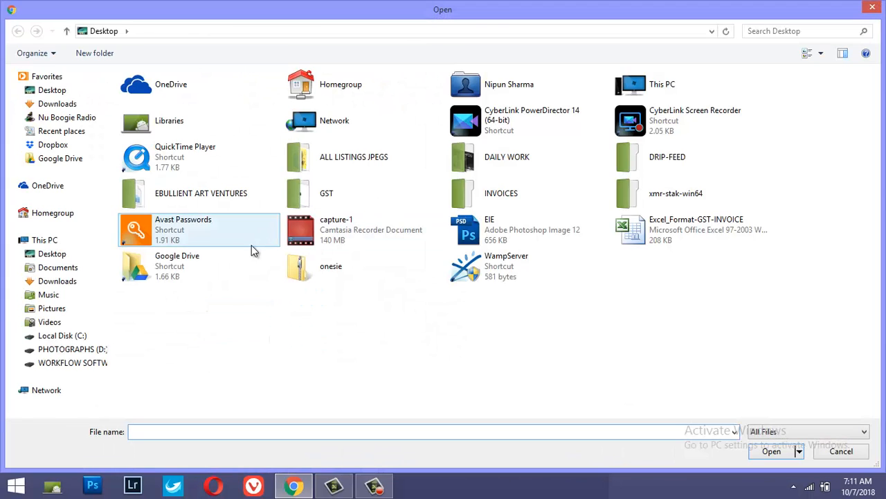
pyautogui.click(339, 273)
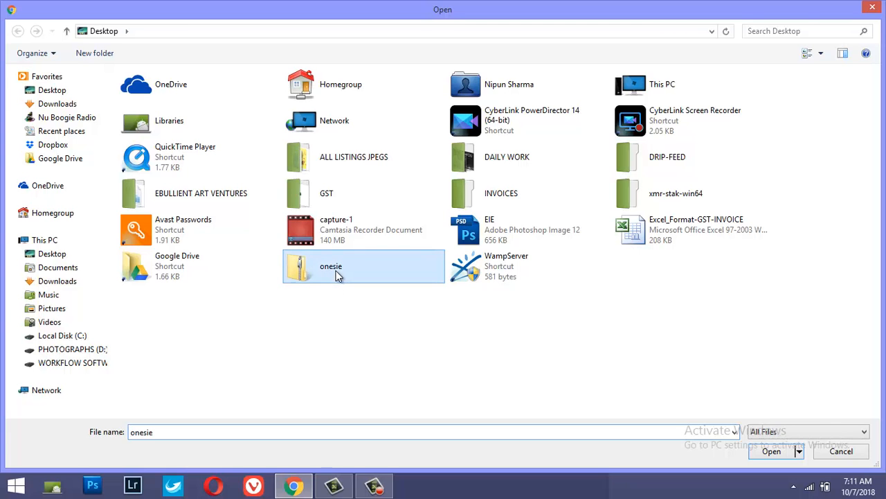
pyautogui.doubleClick(330, 271)
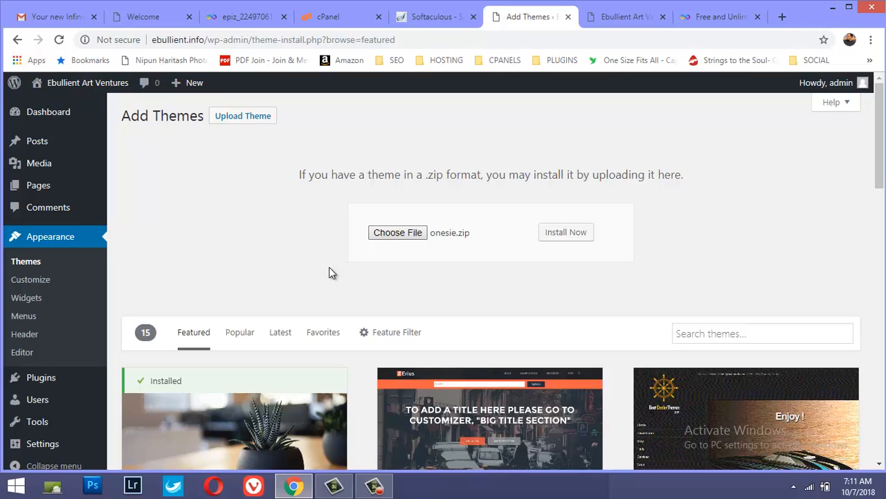
pyautogui.click(566, 235)
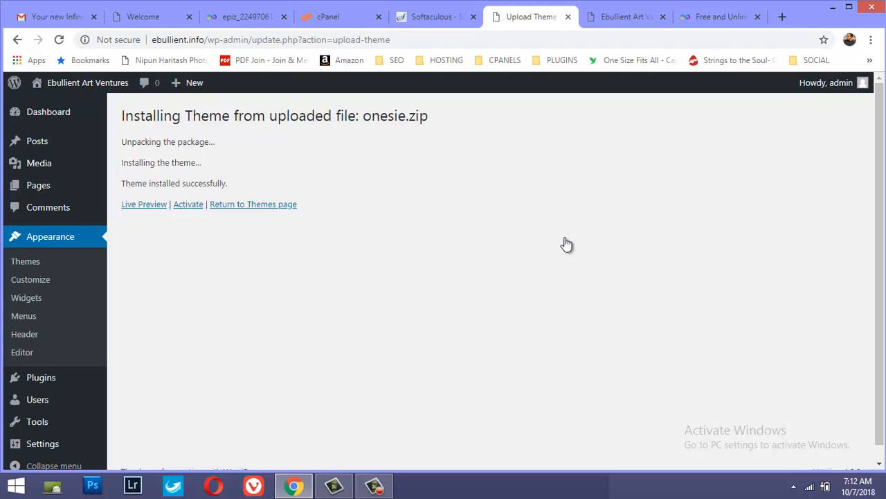
pyautogui.click(188, 206)
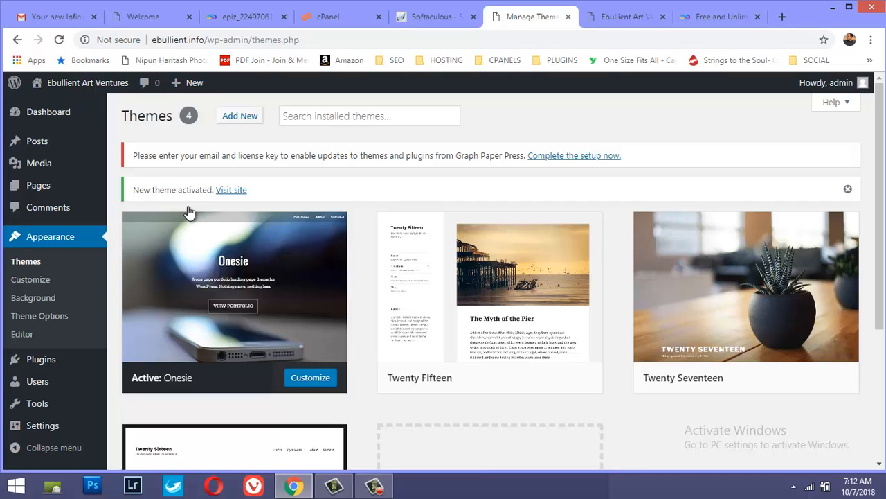
# Reload the public site's front page and check how it looks with the Onesie theme
pyautogui.click(351, 18)
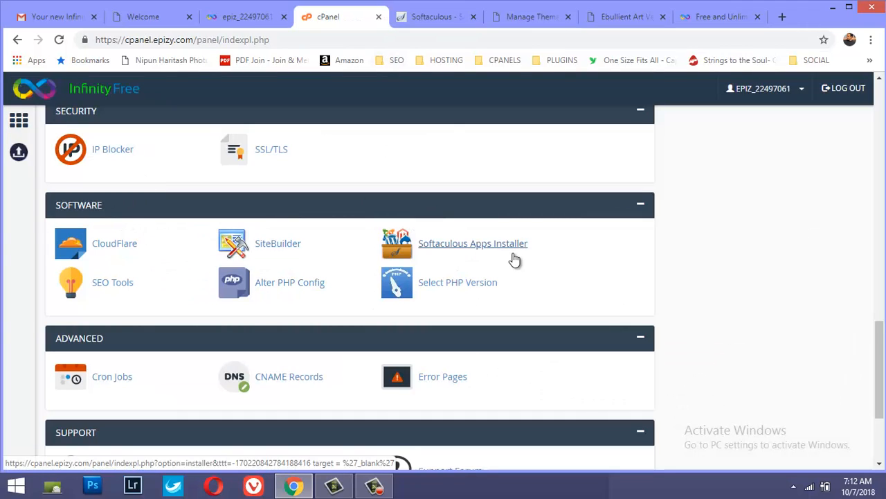
pyautogui.click(445, 19)
pyautogui.click(523, 17)
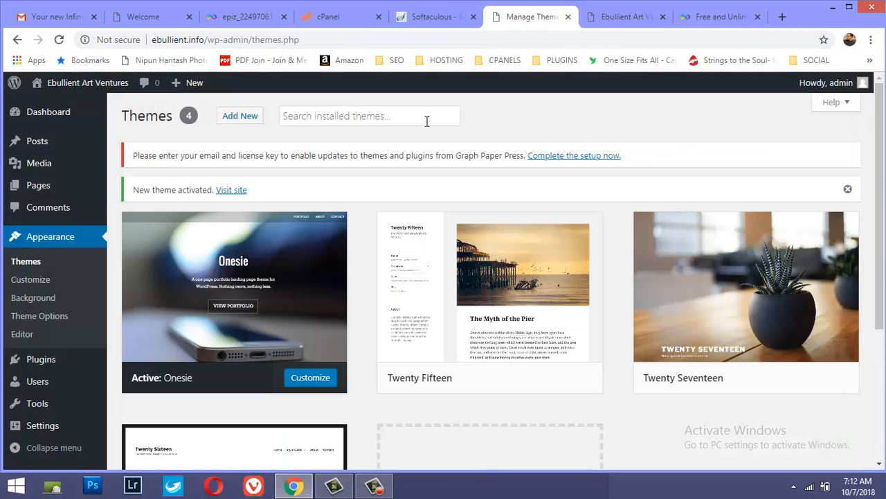
pyautogui.click(599, 21)
pyautogui.click(58, 39)
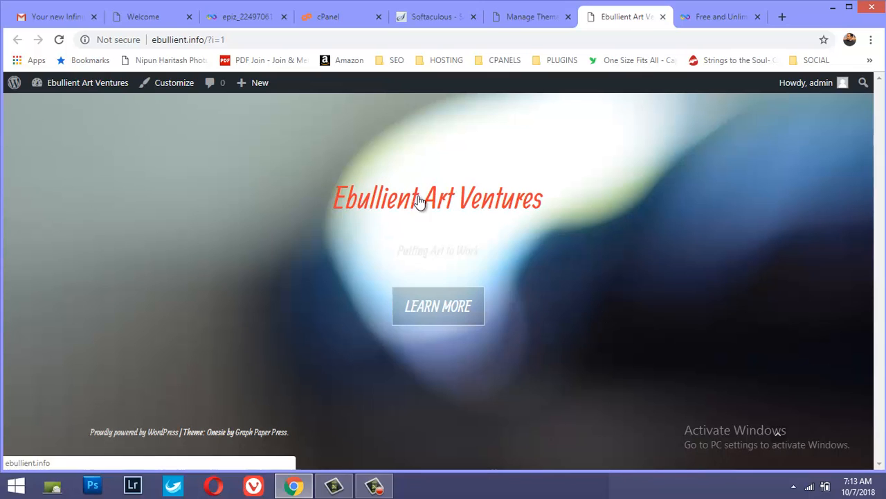
# Open the theme customizer for the active Onesie theme from the WordPress administration area
pyautogui.click(523, 21)
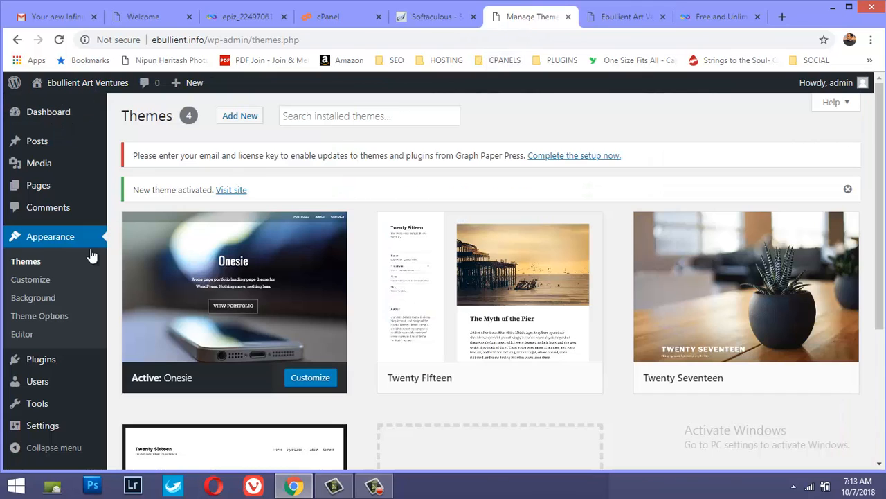
pyautogui.click(31, 280)
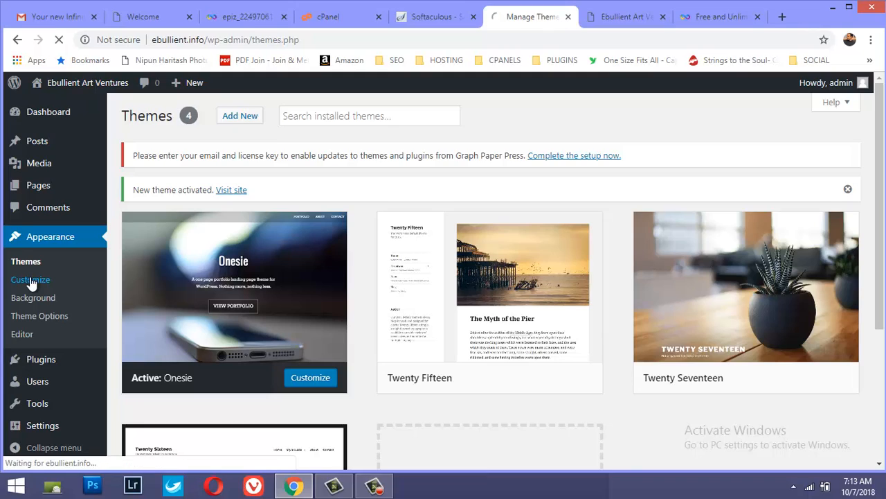